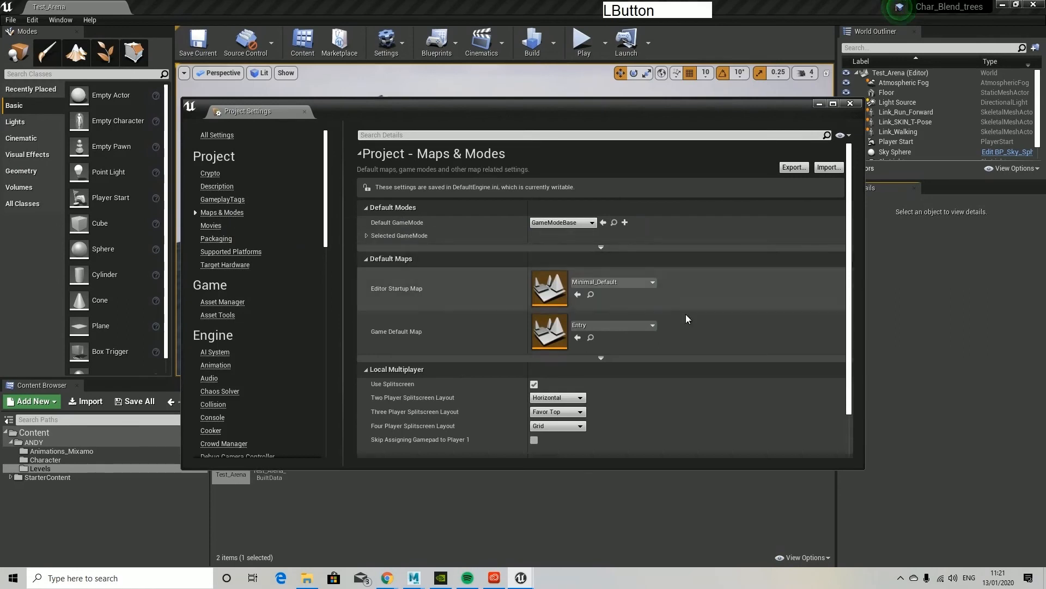
Set both the Editor Startup Map and the Game Default Map to Test_Arena and close the project settings.
click(650, 283)
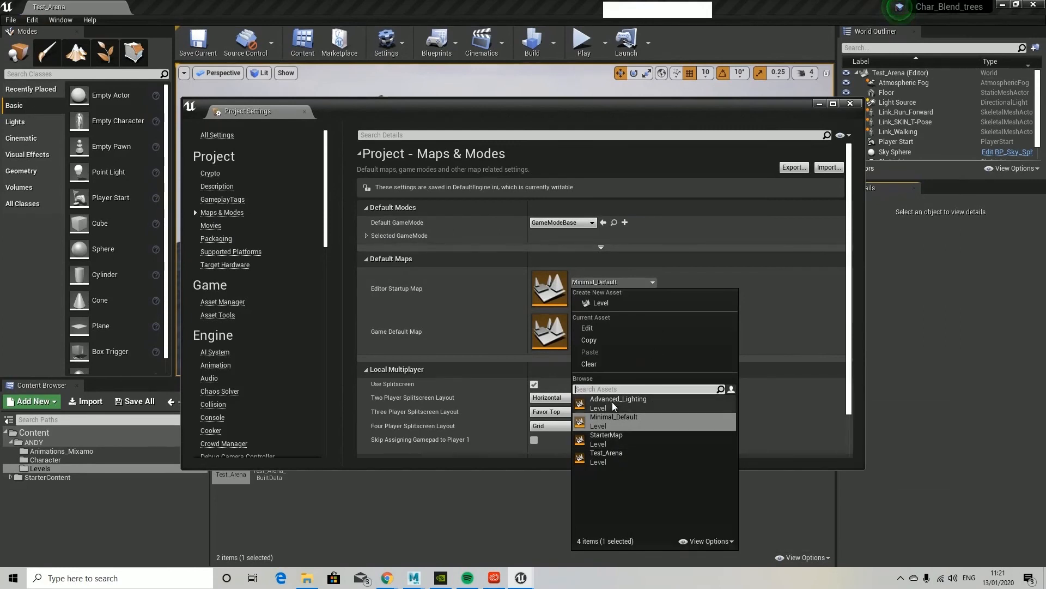
click(605, 461)
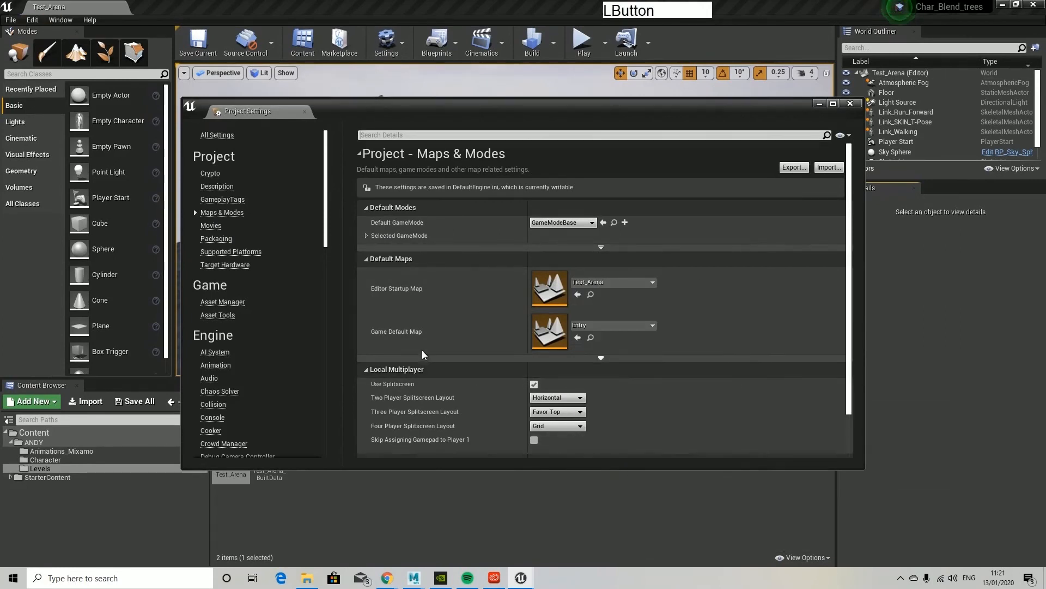
click(650, 328)
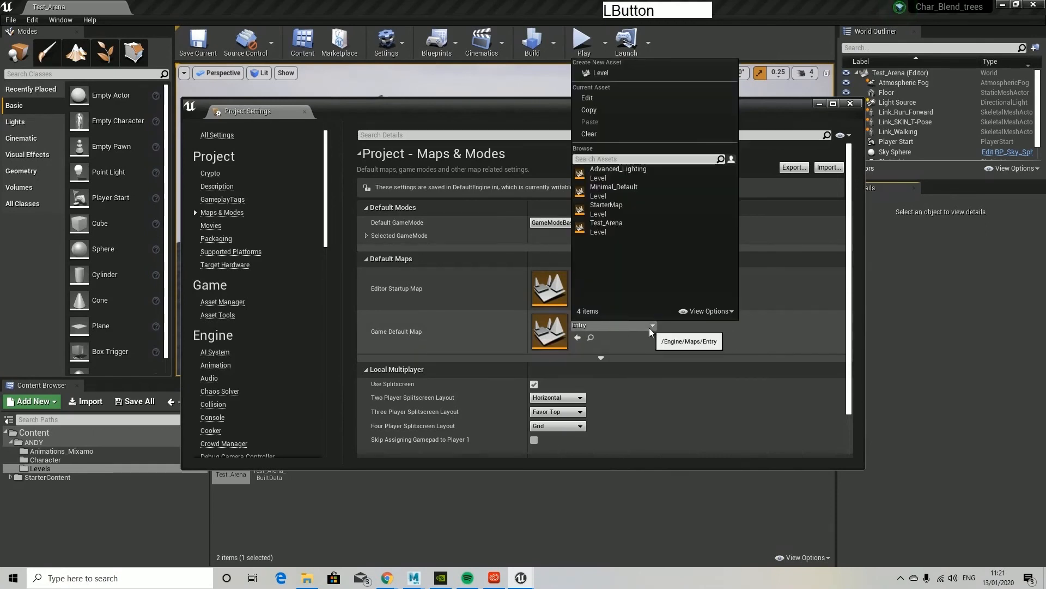
click(626, 224)
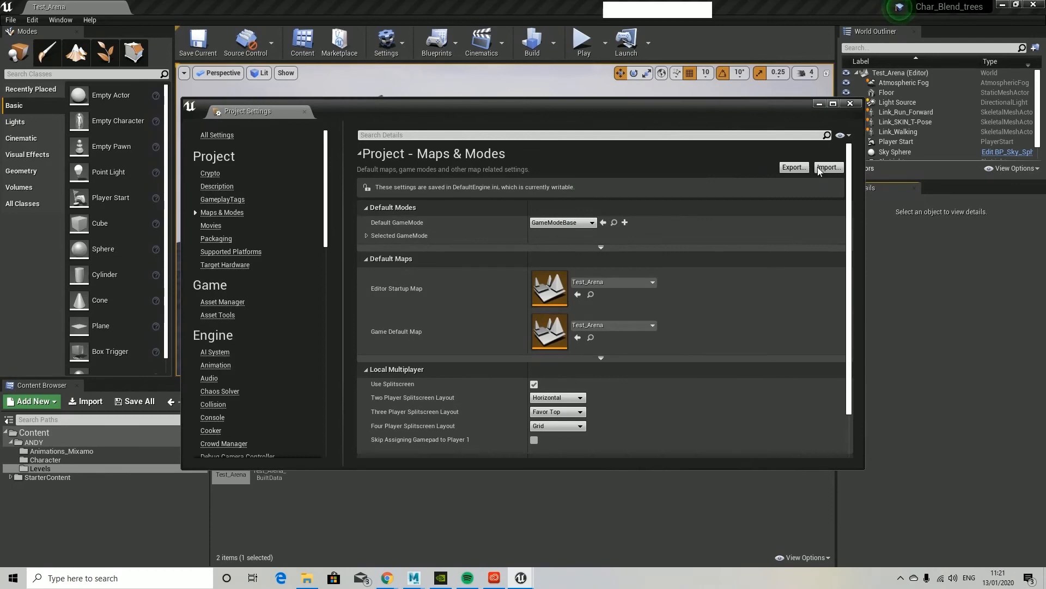
click(849, 104)
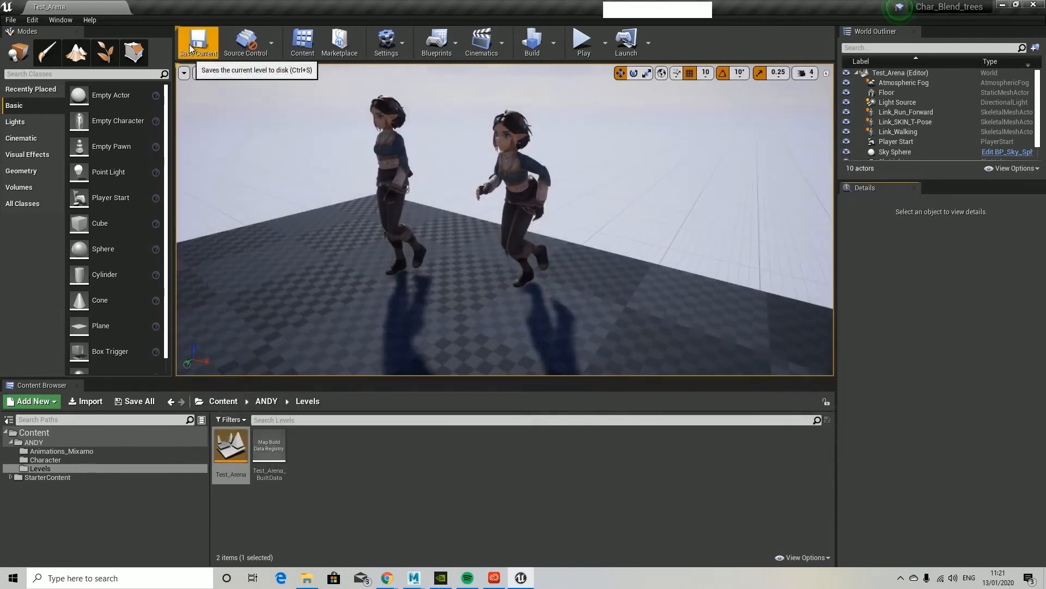
click(10, 19)
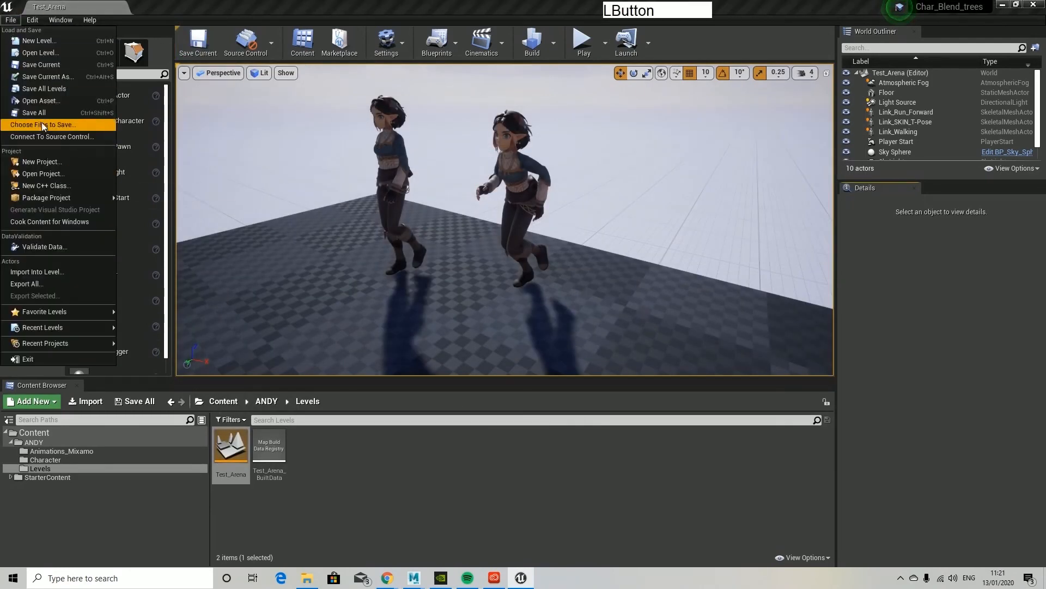
click(238, 182)
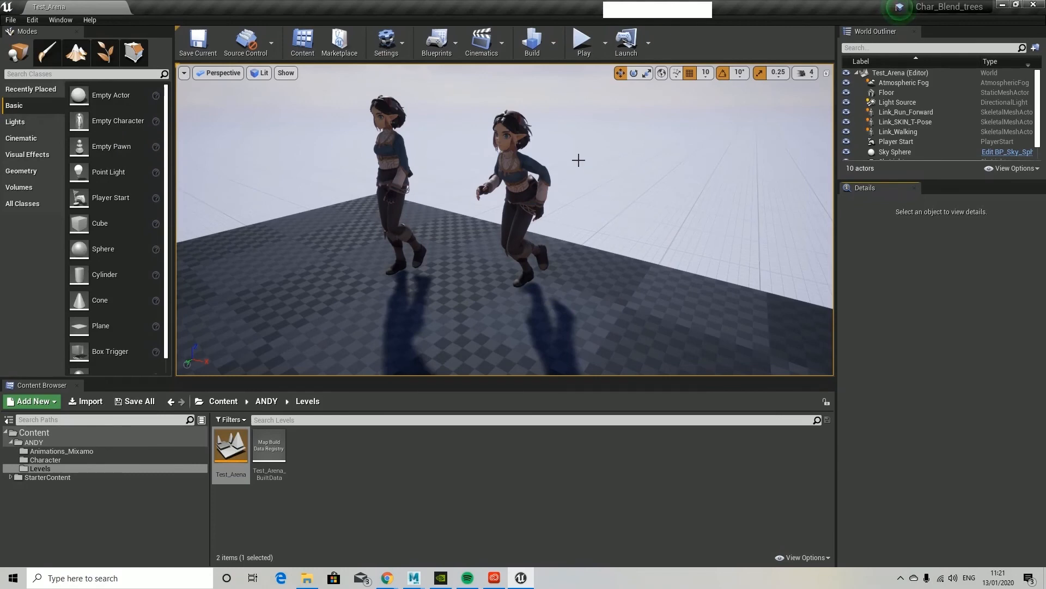
key(alt+F9)
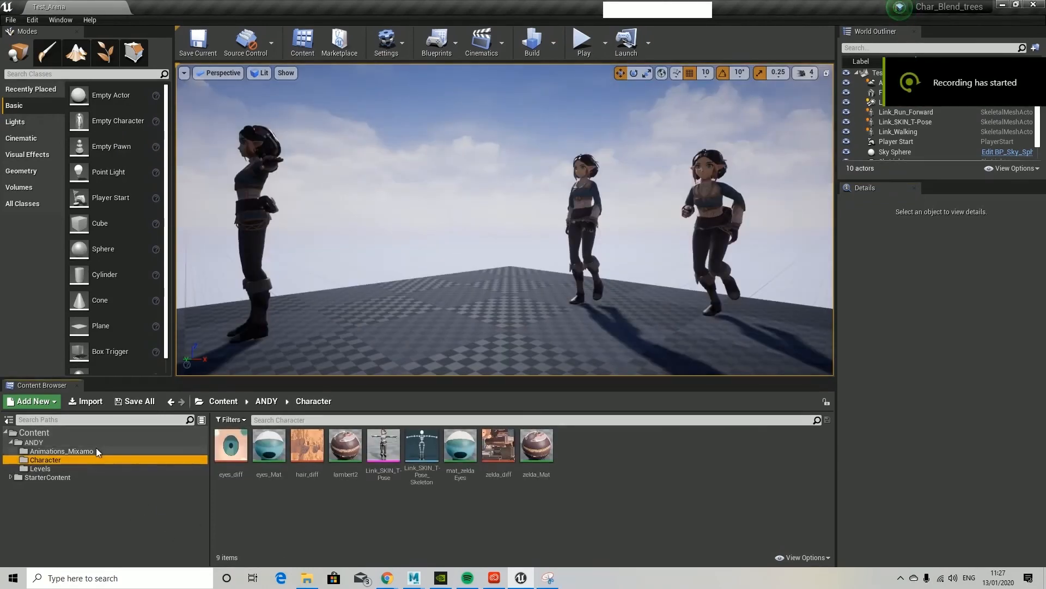
Create a new folder called Character_ANIMS inside the ANDY content folder.
click(33, 442)
right_click(414, 479)
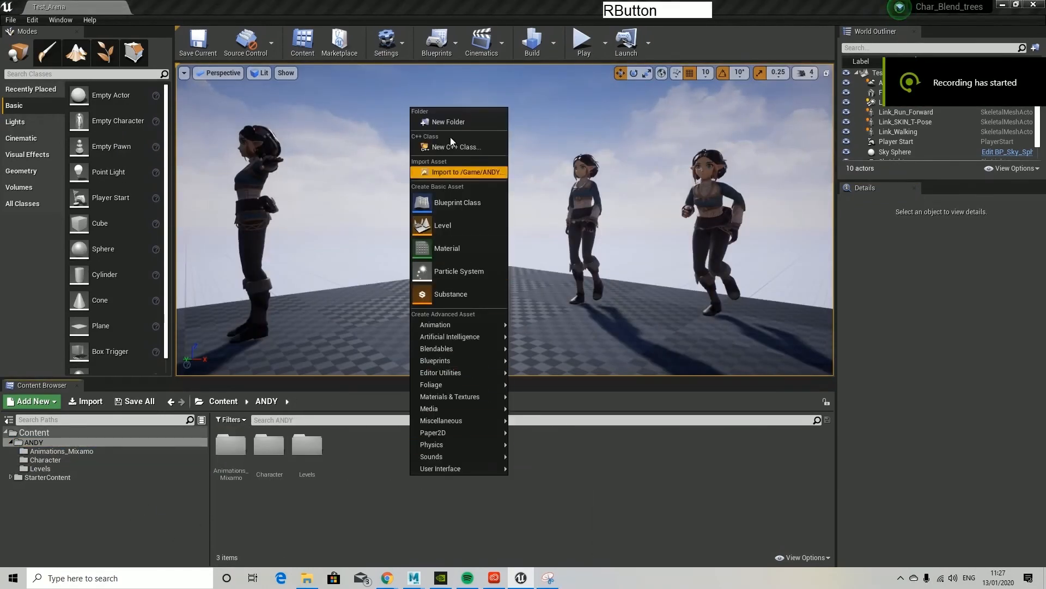
click(447, 121)
text(C)
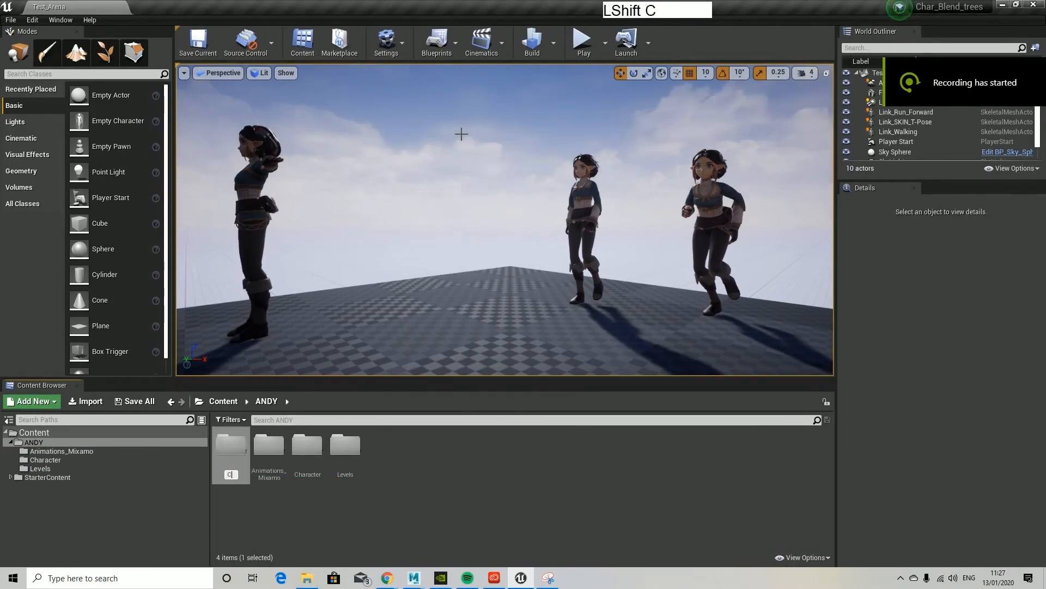
text(haracter_A)
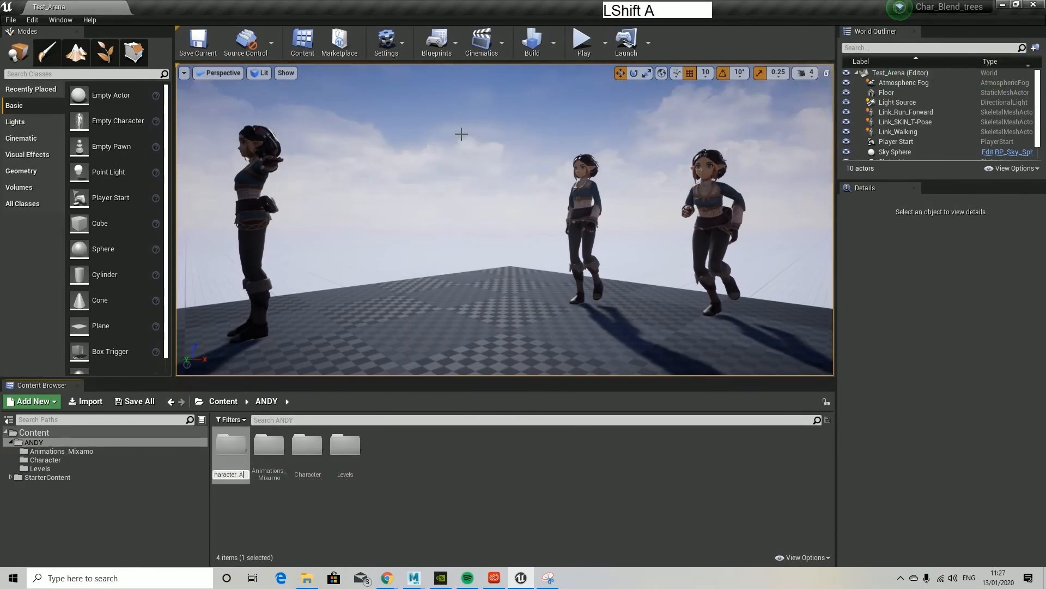
text(U)
key(BackSpace)
text(MI)
key(BackSpace)
key(BackSpace)
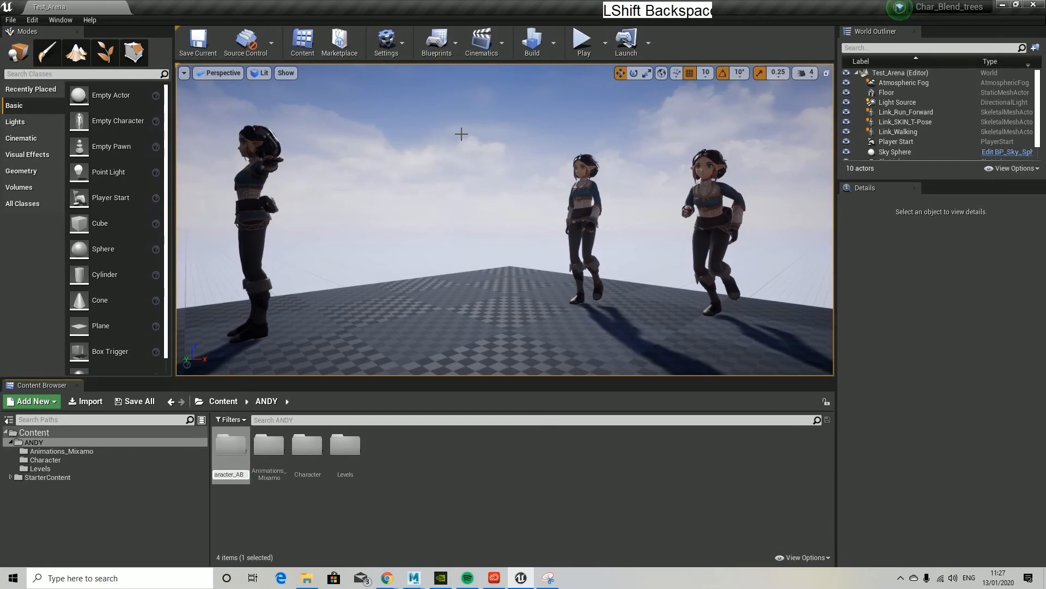
text(NIMS)
key(Return)
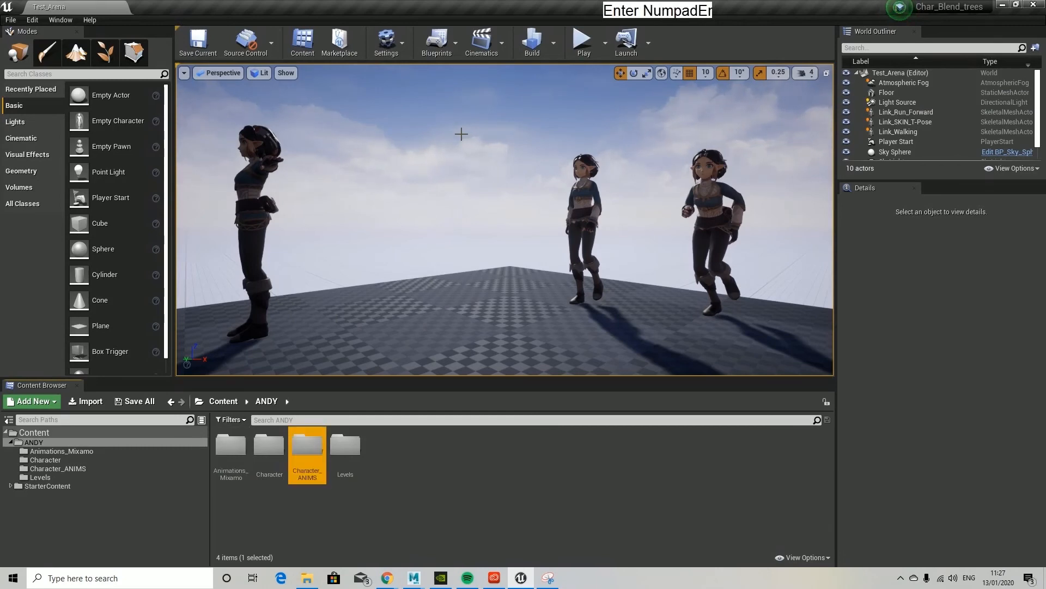
Create an Animation Blueprint in the Character_ANIMS folder with Link_SKIN_T-Pose_Skeleton as its target skeleton.
double_click(308, 448)
right_click(308, 469)
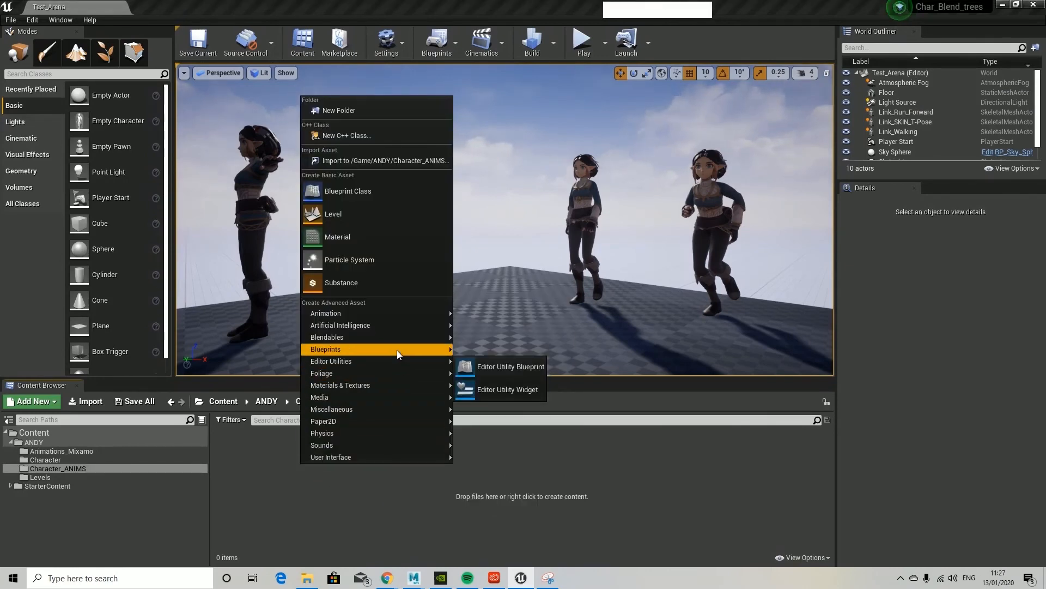
mouse_move(365, 339)
mouse_move(354, 315)
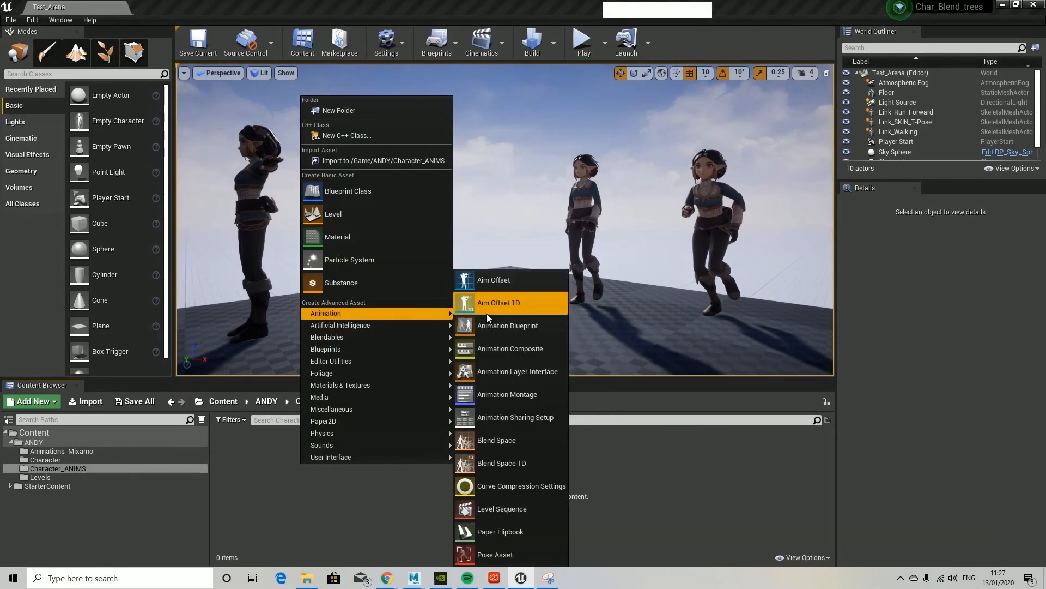
click(501, 329)
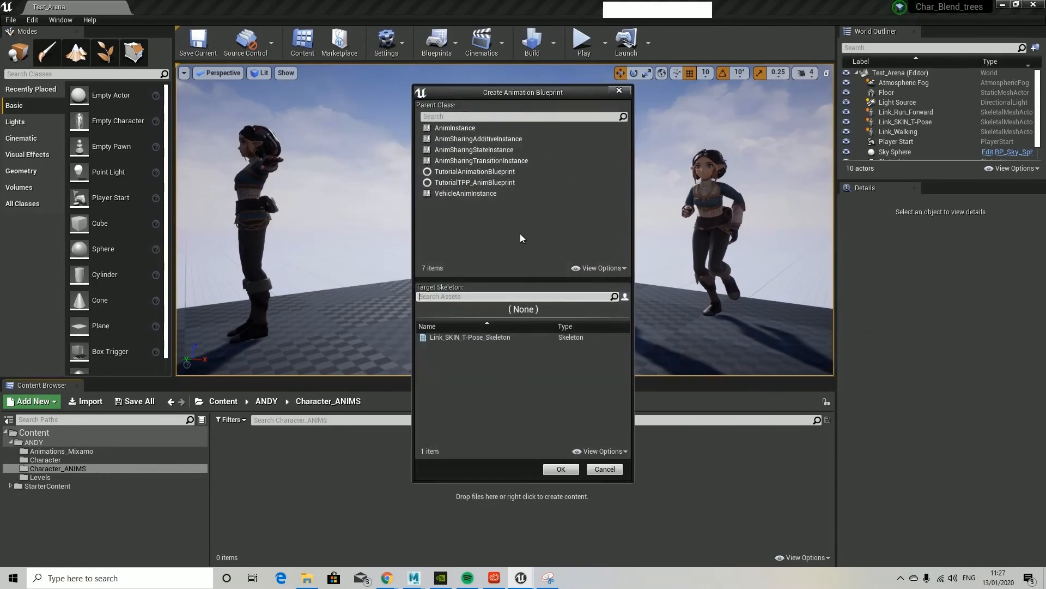
click(550, 338)
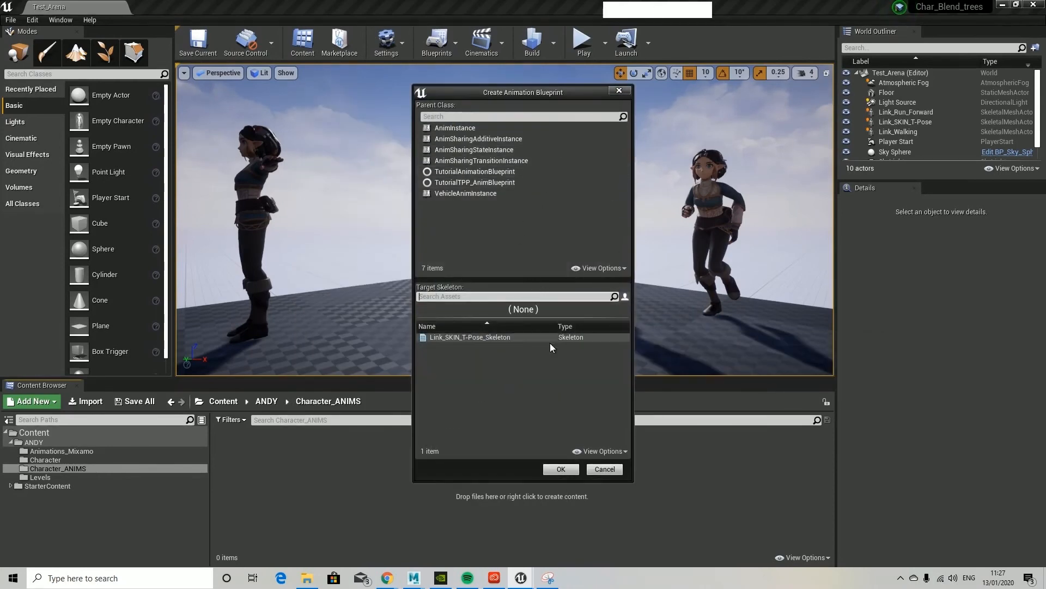
click(483, 338)
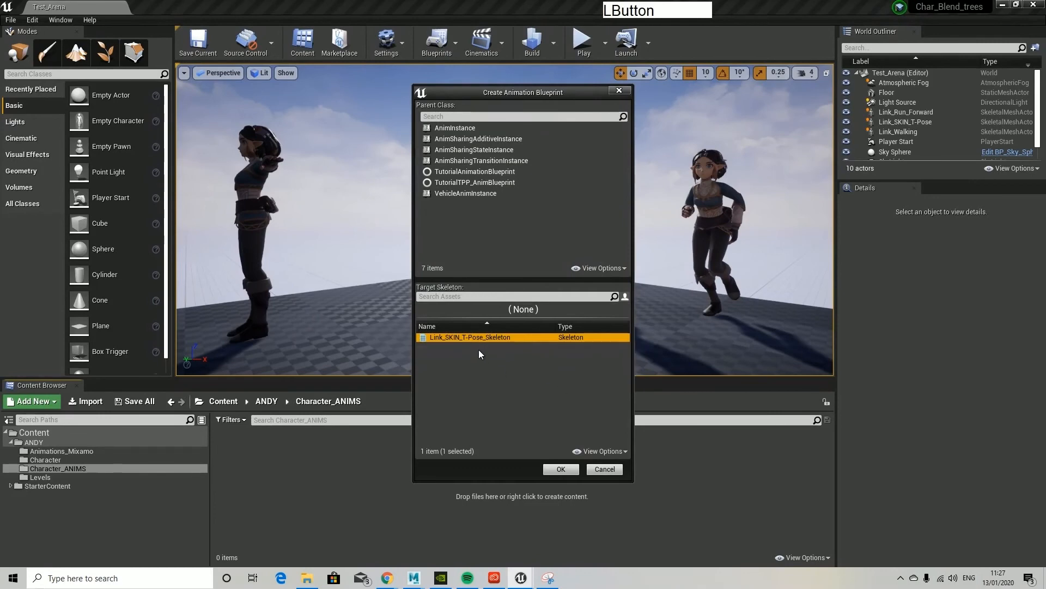
click(559, 470)
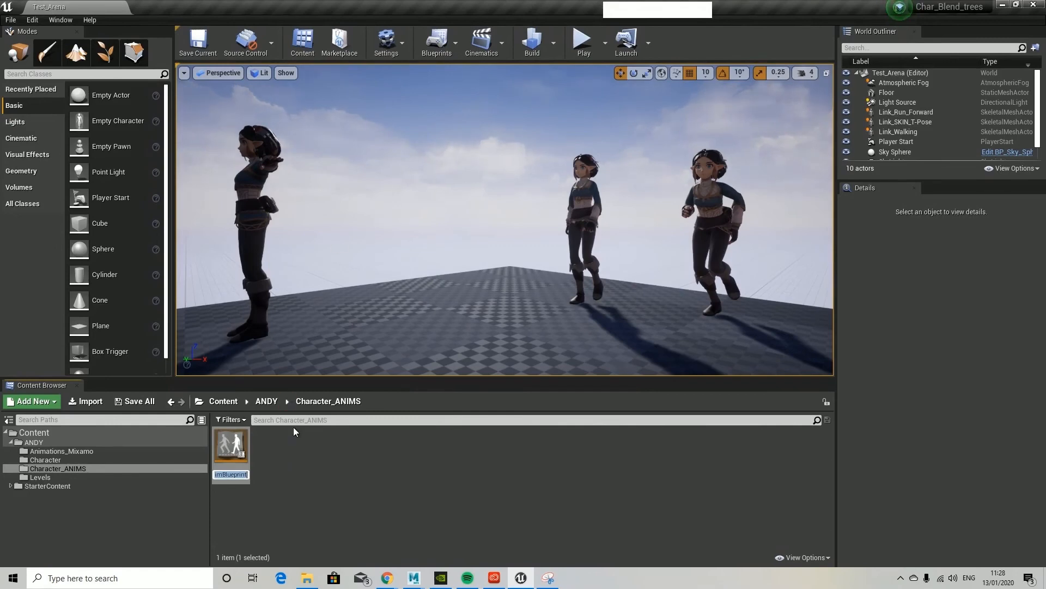
Name the new Animation Blueprint BP_Elf.
key(BackSpace)
text(BP)
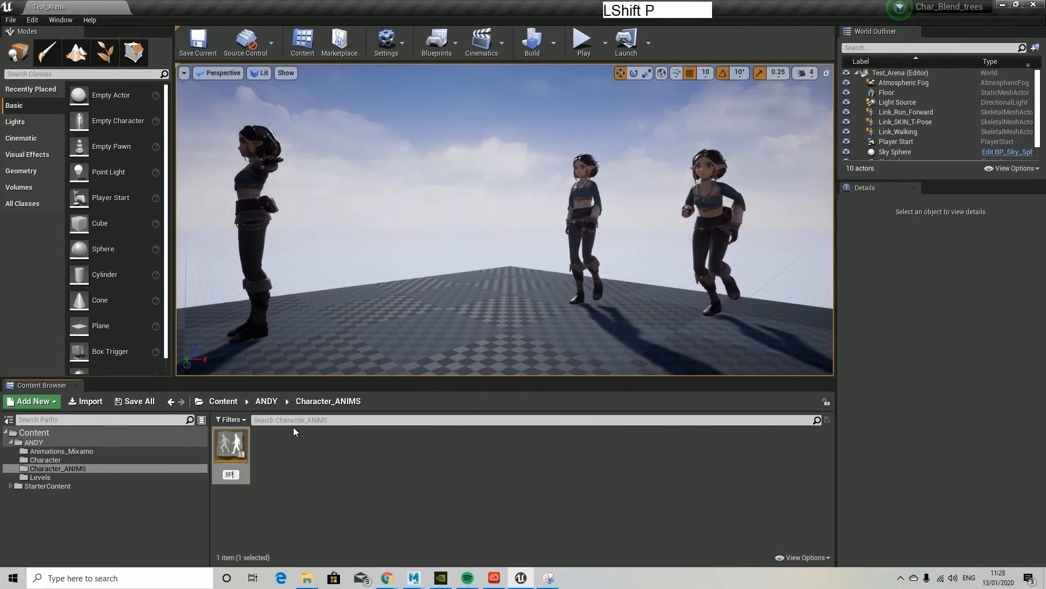
text(_)
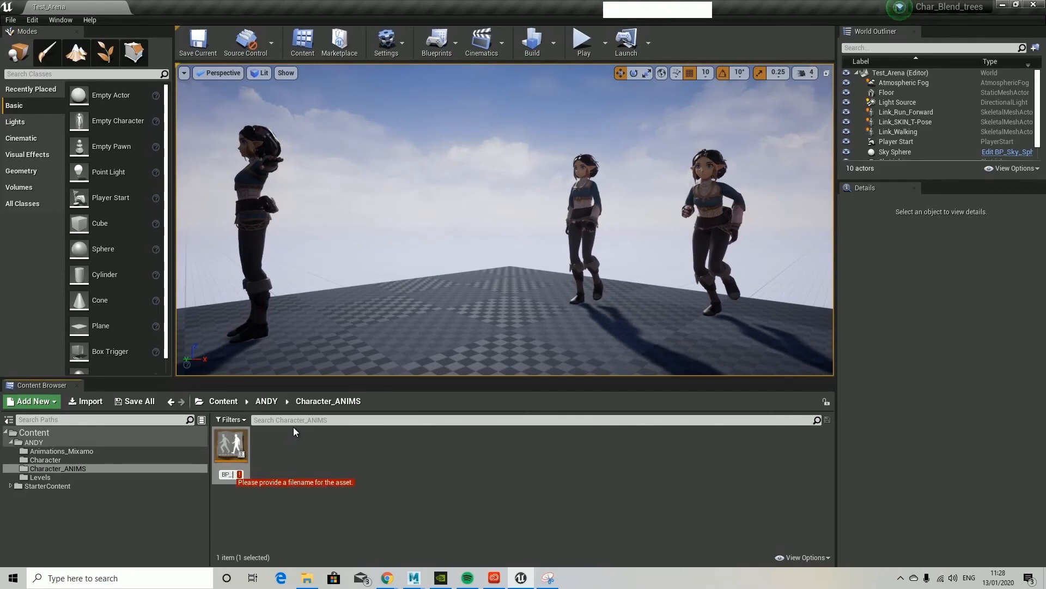
text(E:)
key(BackSpace)
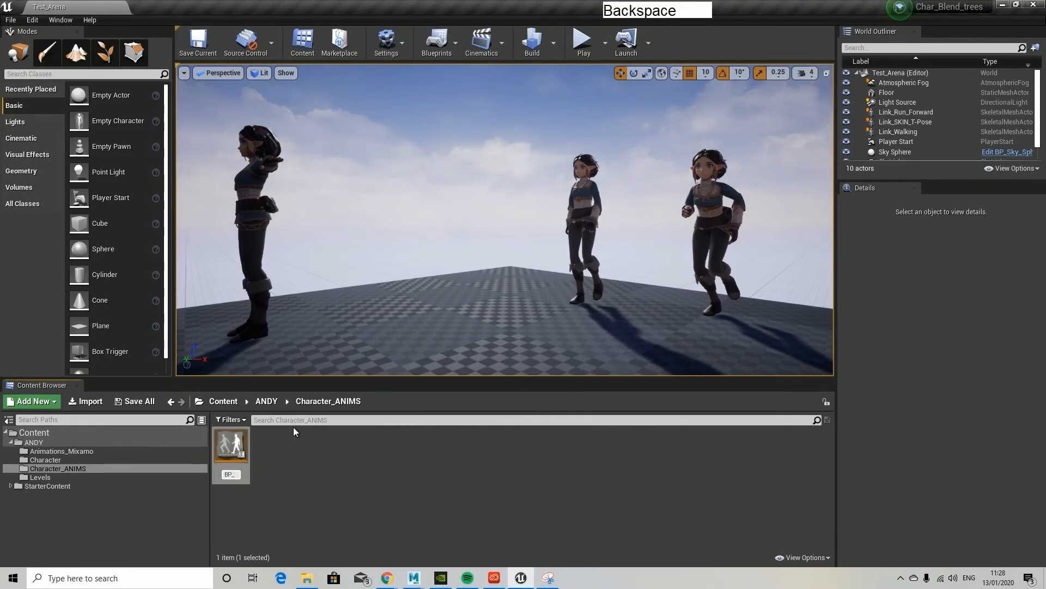
text(E;lf)
key(BackSpace)
key(BackSpace)
text(lf)
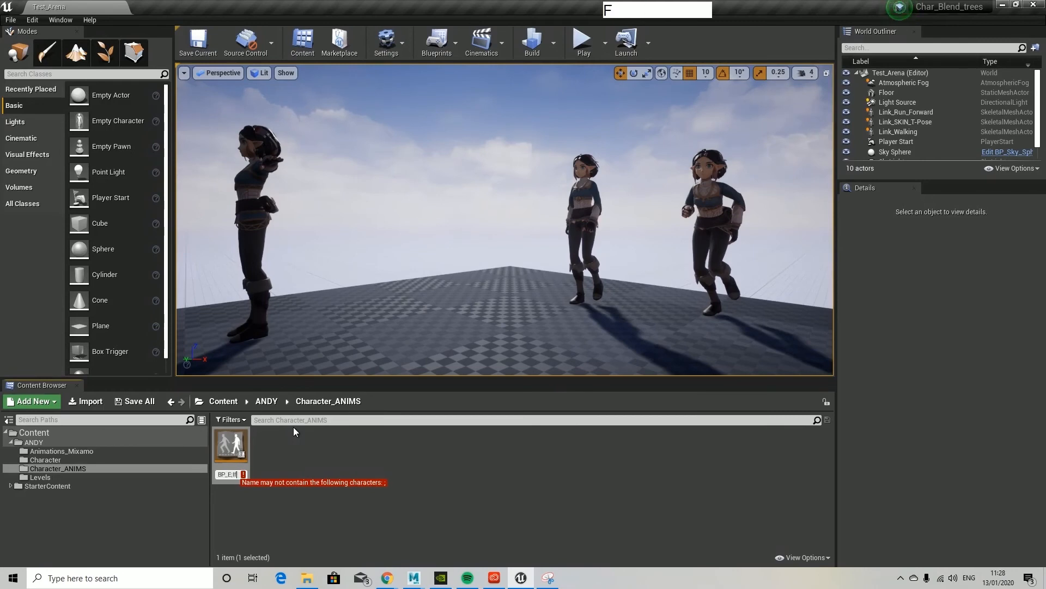
key(BackSpace)
key(BackSpace)
key(BackSpace)
text(lf)
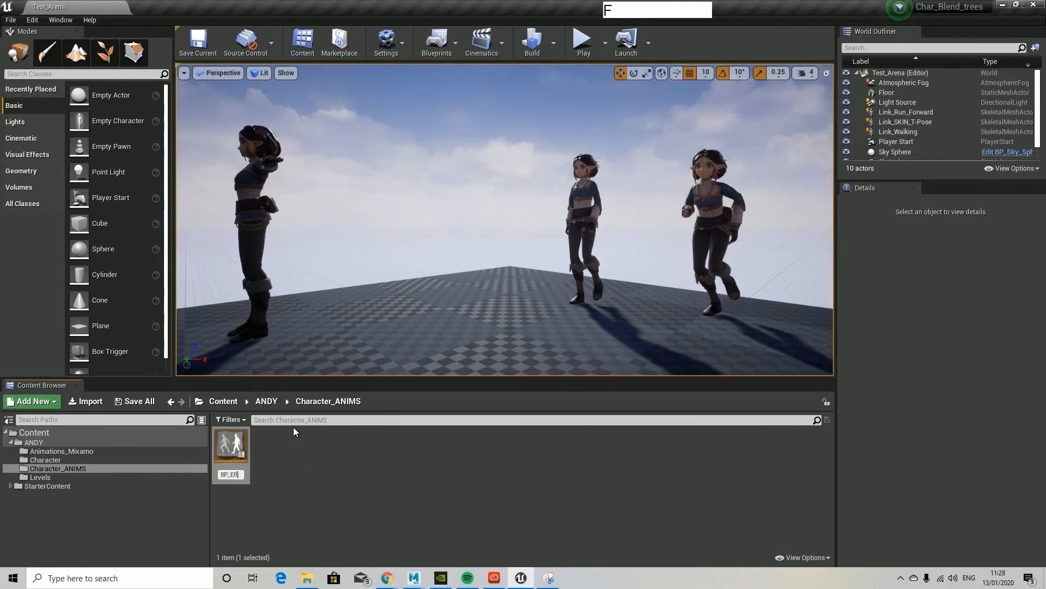
key(Return)
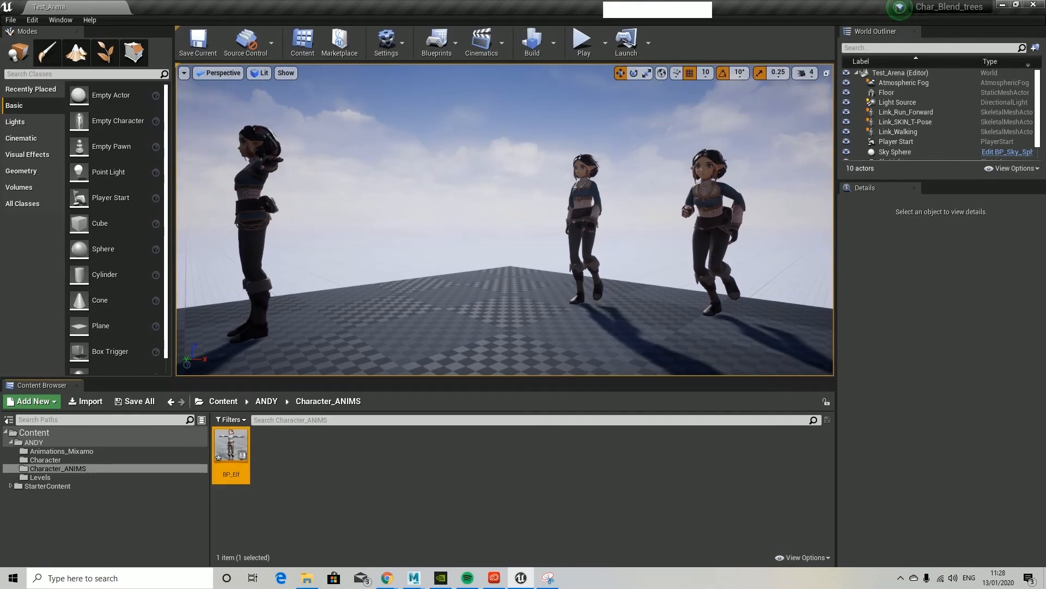
key(alt+F9)
Create a Blueprint Class in the Character_ANIMS folder with Character as its parent class.
right_click(295, 453)
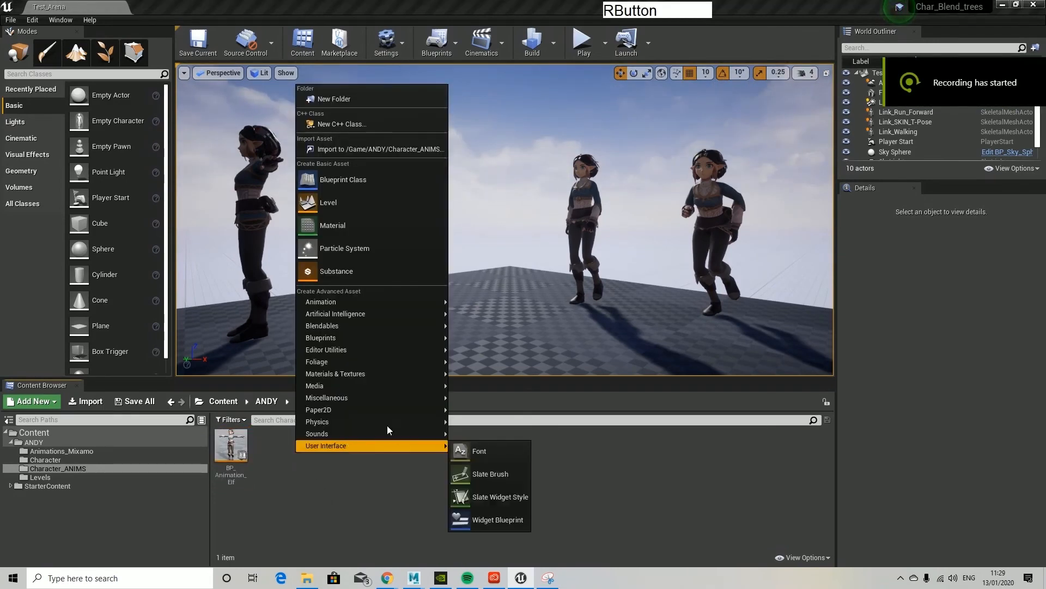
click(377, 177)
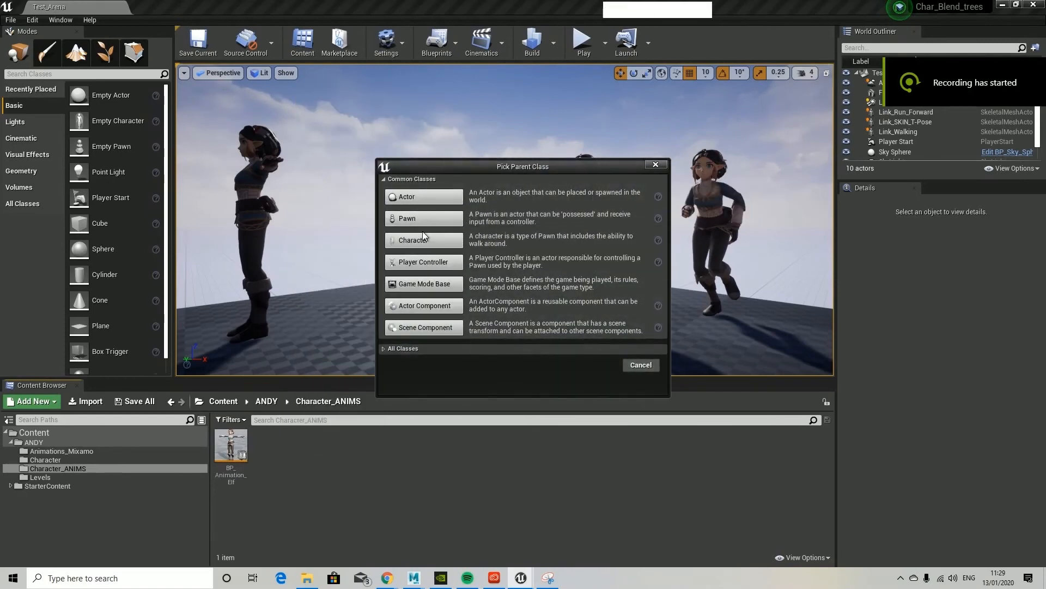
click(424, 236)
Name the new character blueprint BP_Elf_Character and open it for editing.
key(BackSpace)
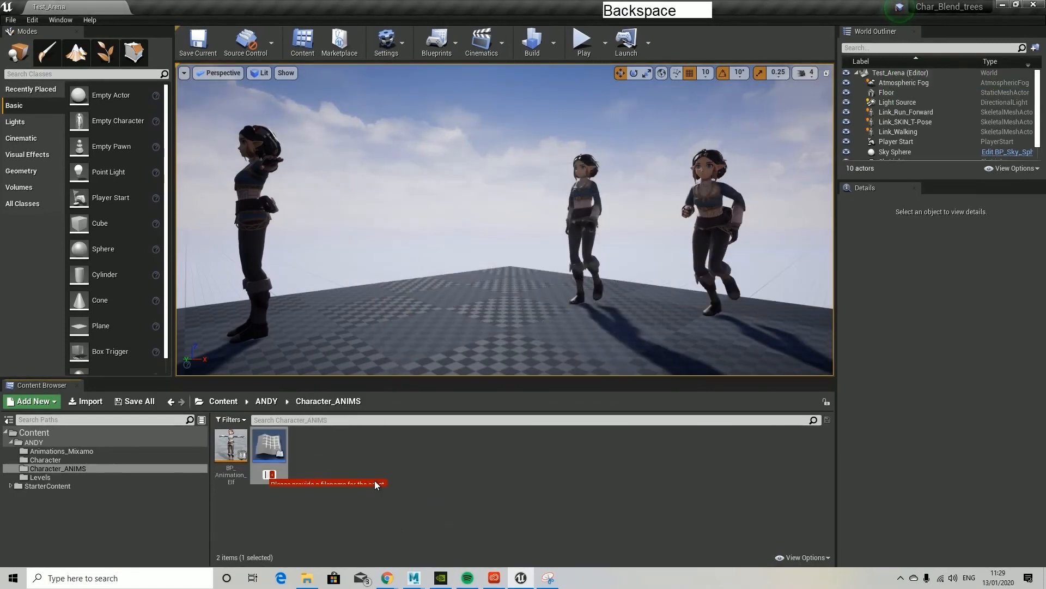
text(Elf)
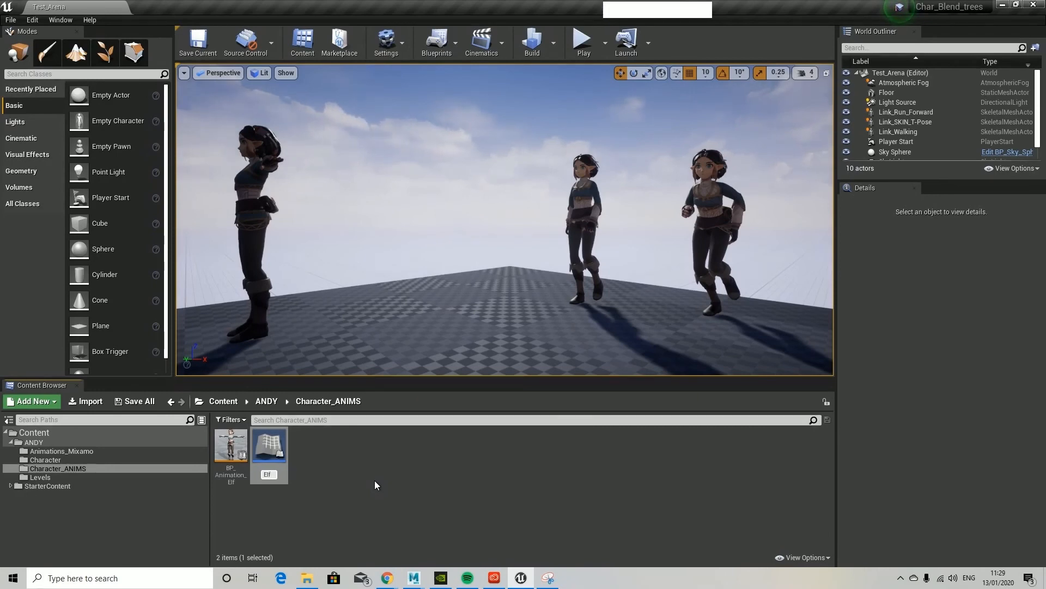
key(BackSpace)
key(BackSpace)
text(l)
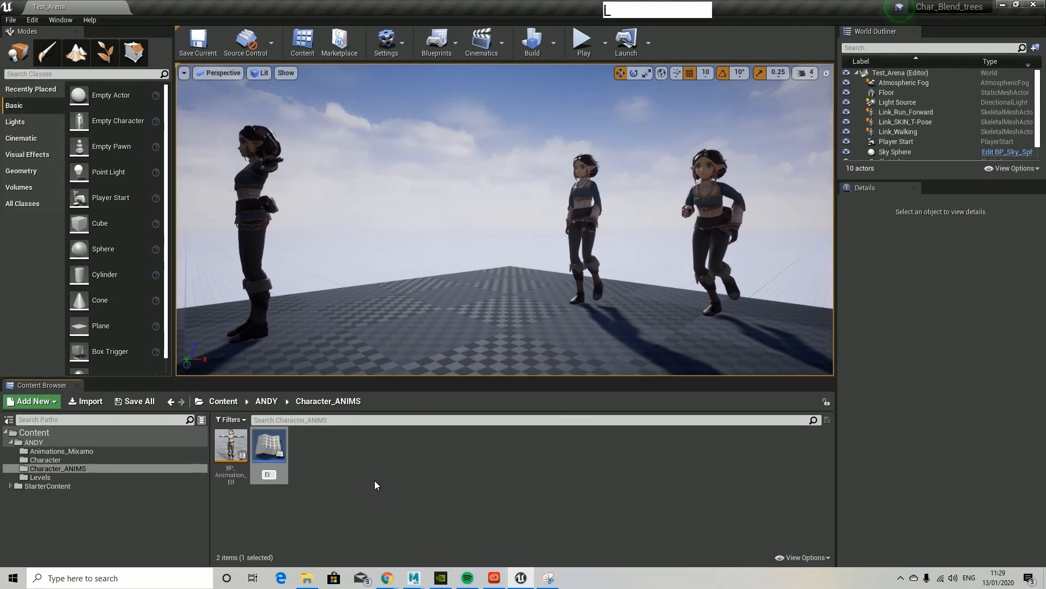
key(BackSpace)
key(BackSpace)
text(P)
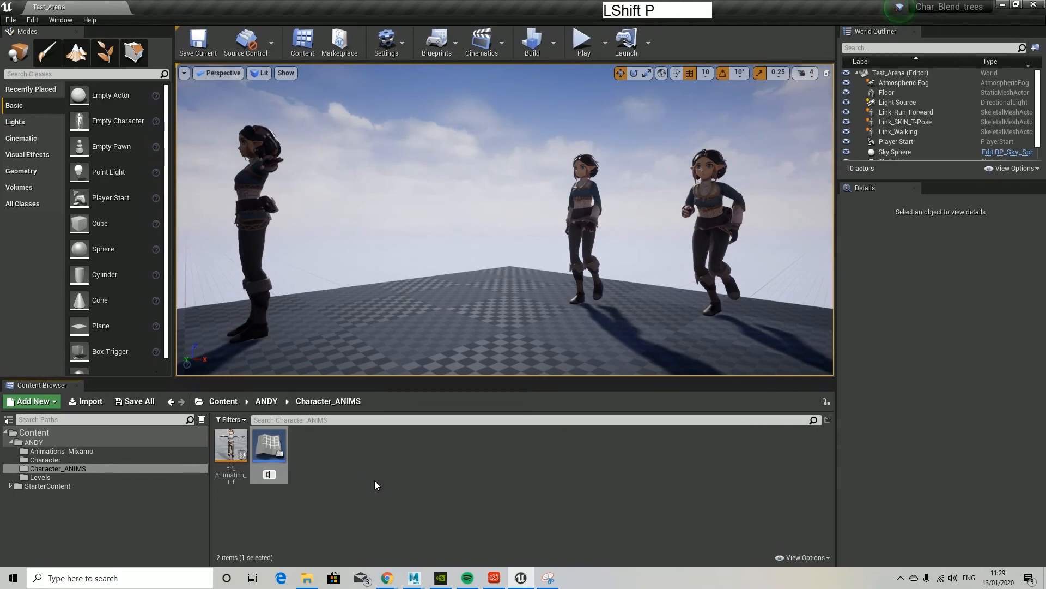
text(P_Elf_Ch)
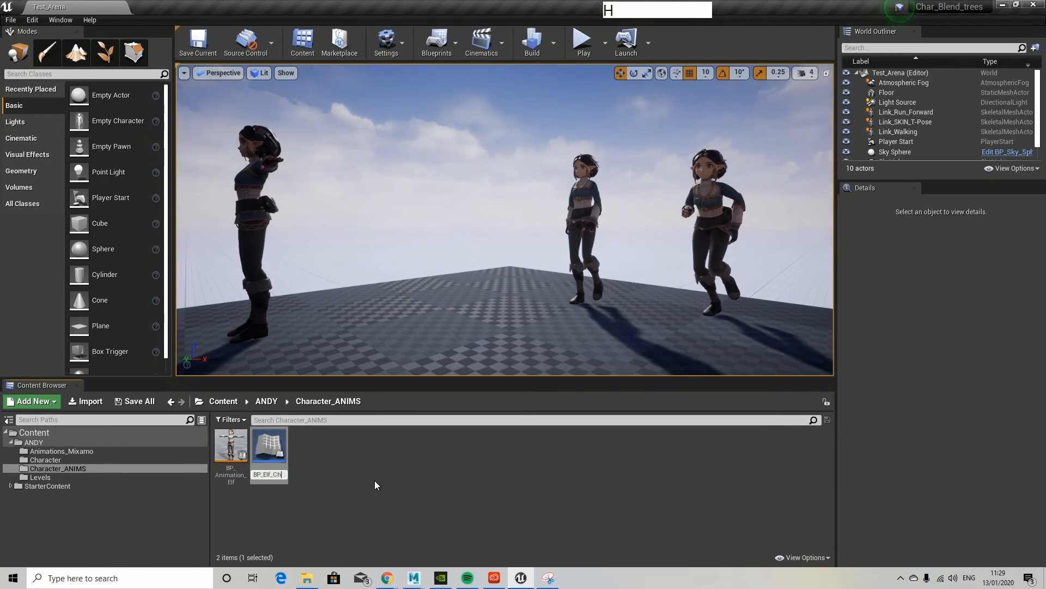
text(aracter)
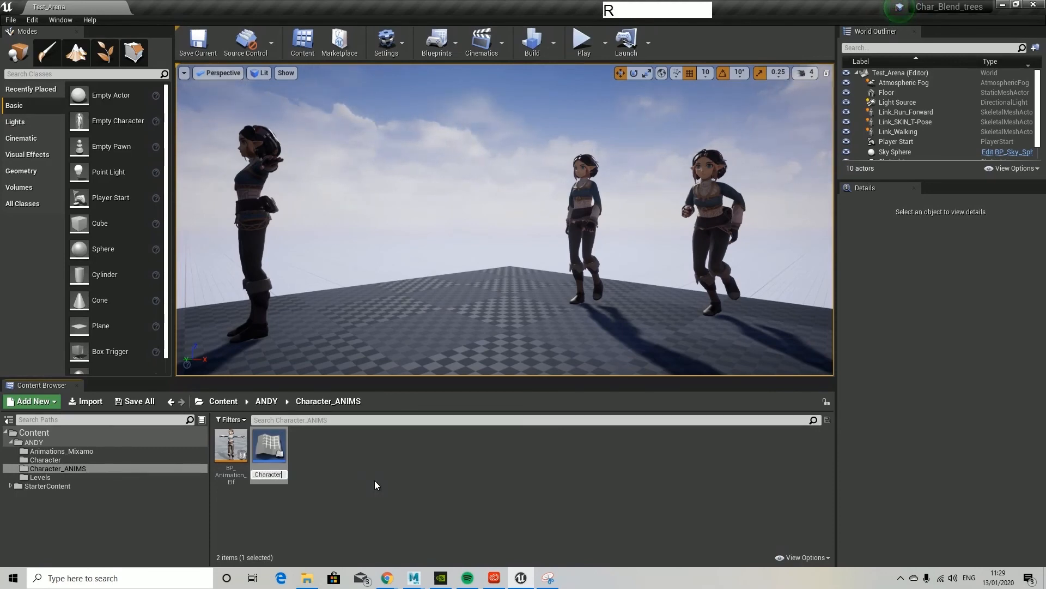
key(Return)
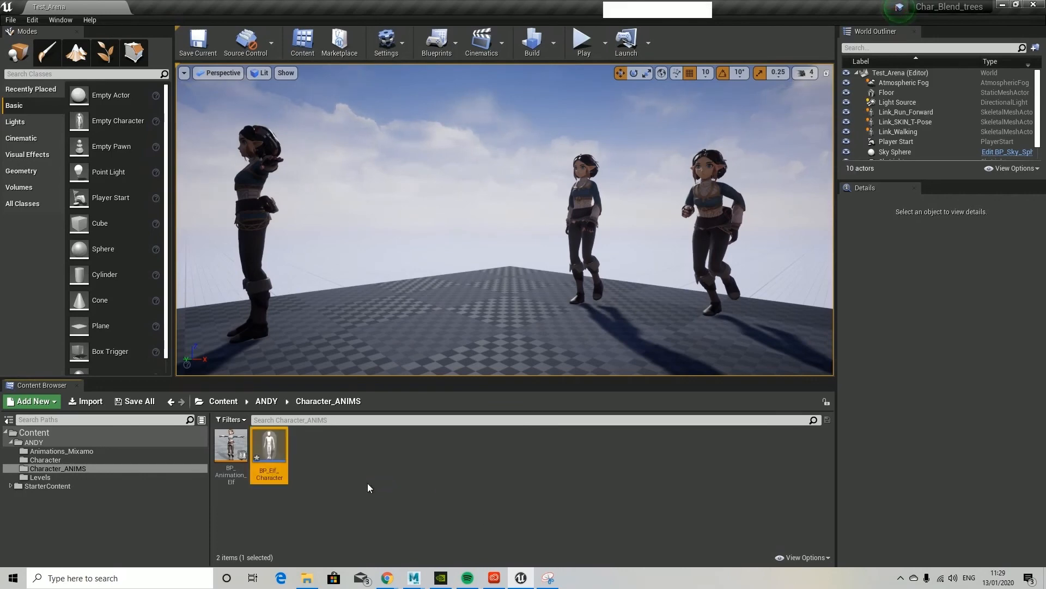
double_click(266, 461)
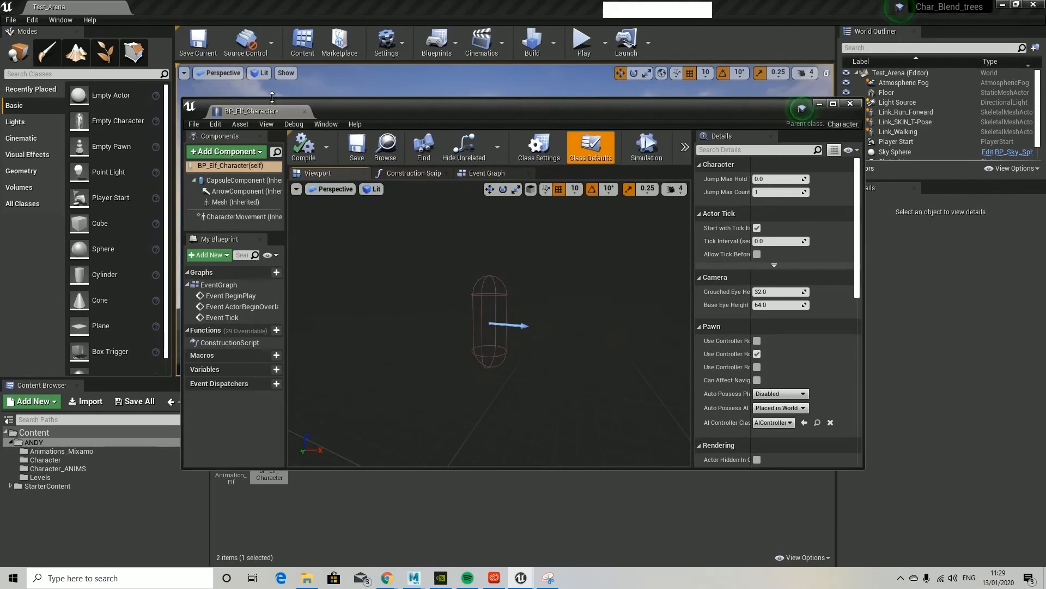
Maximize the BP_Elf_Character editor by docking it beside the Test_Arena level tab.
double_click(259, 111)
drag(74, 8, 180, 9)
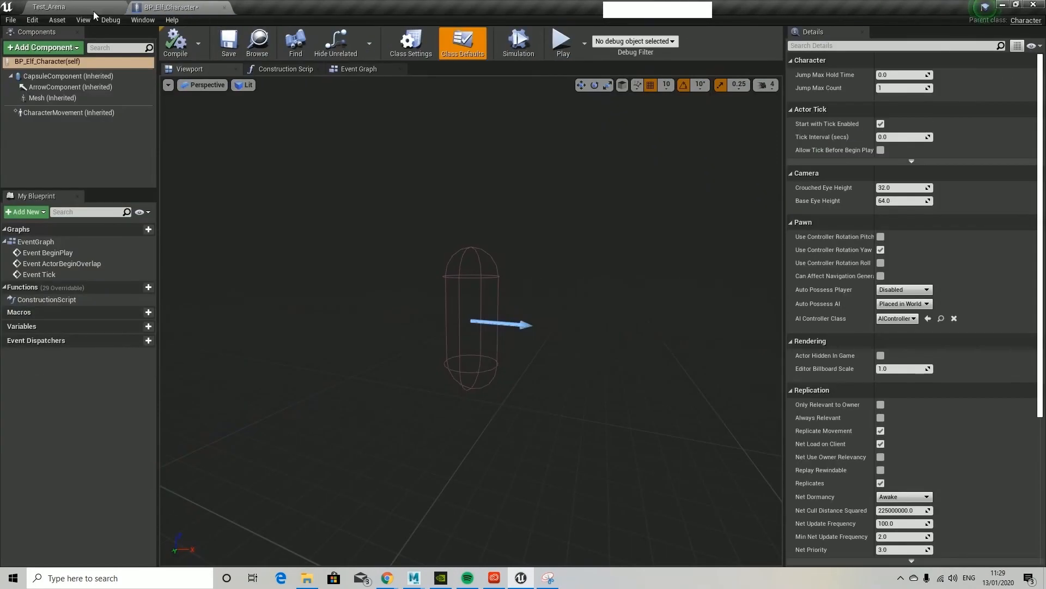
click(65, 97)
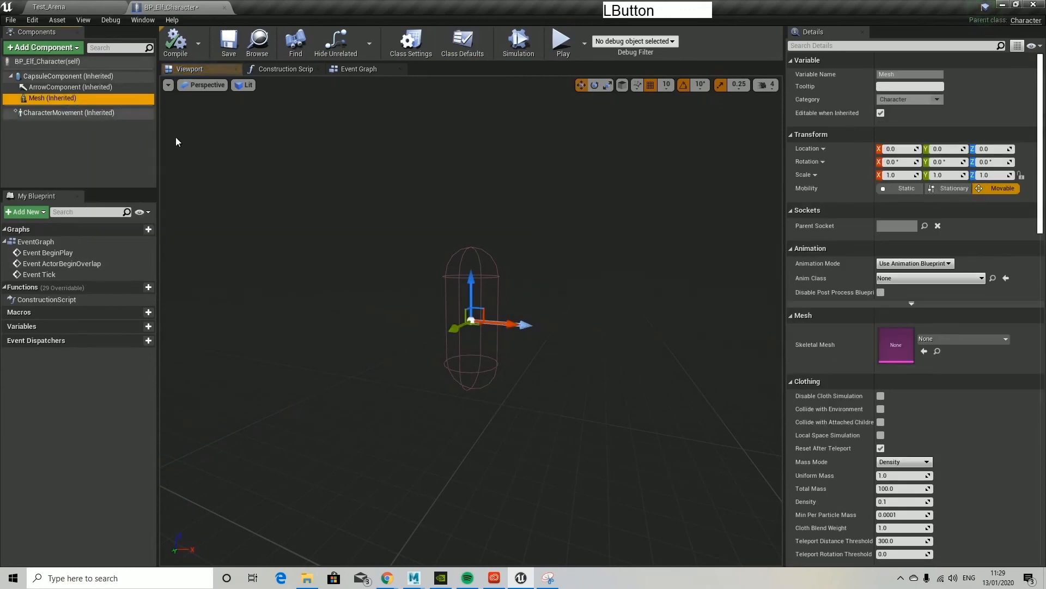
right_click(63, 98)
mouse_move(100, 116)
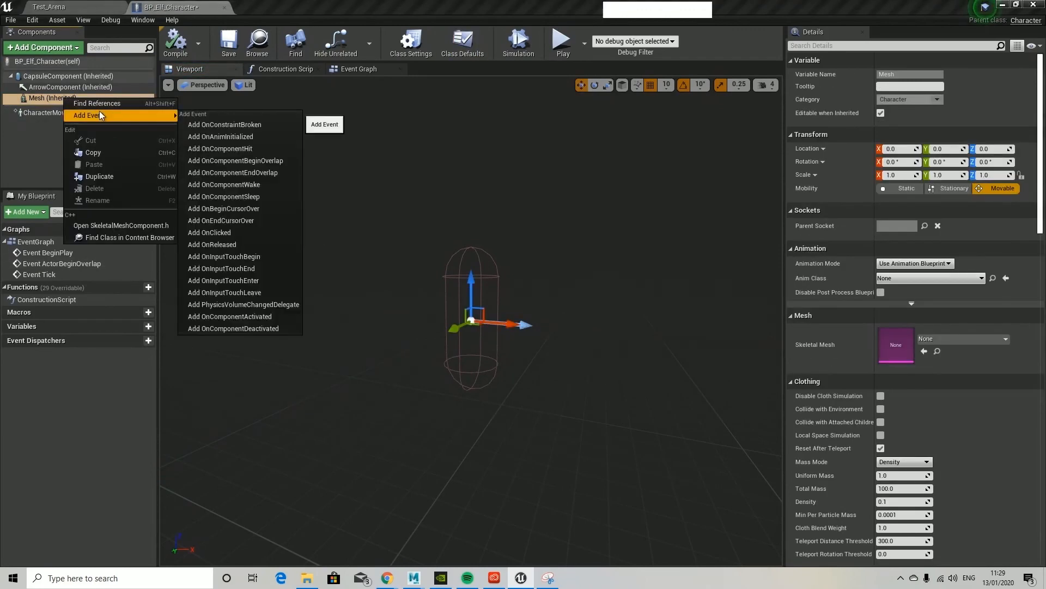
click(29, 130)
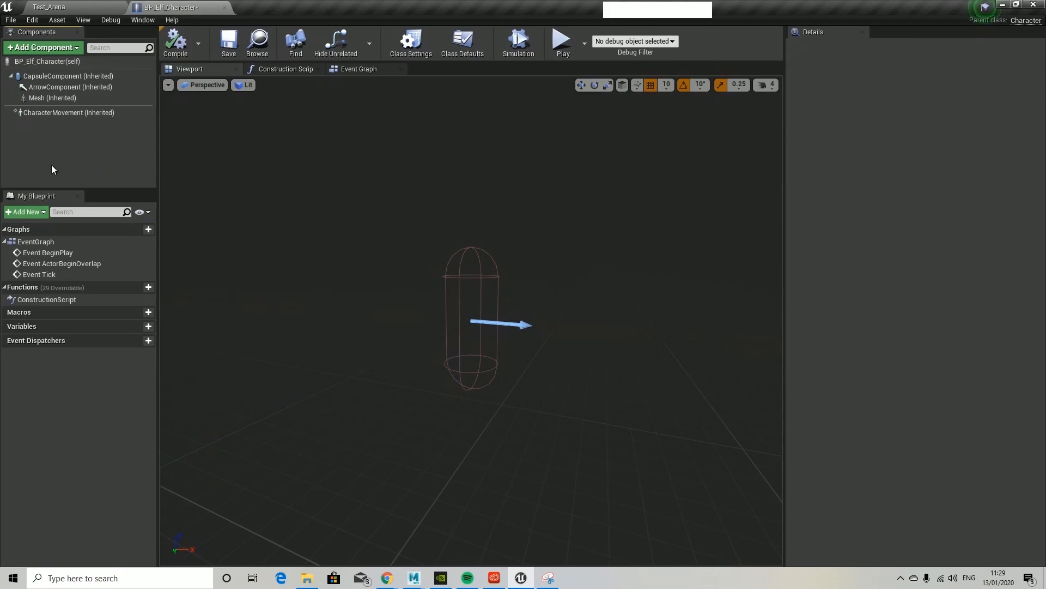
Assign Link_SKIN_T-Pose as the skeletal mesh of the character's inherited Mesh component.
click(60, 99)
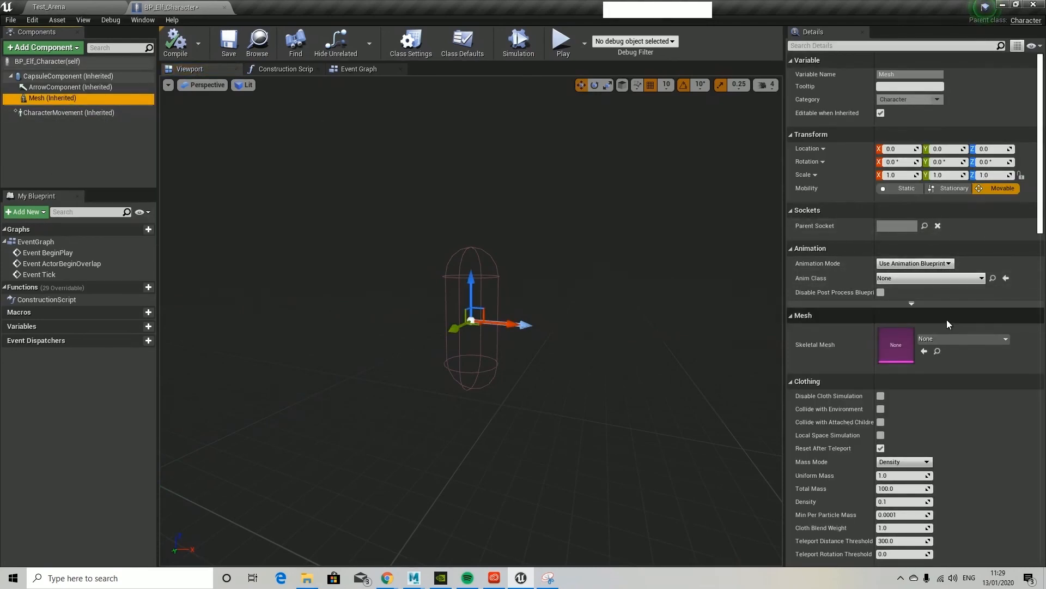
click(981, 279)
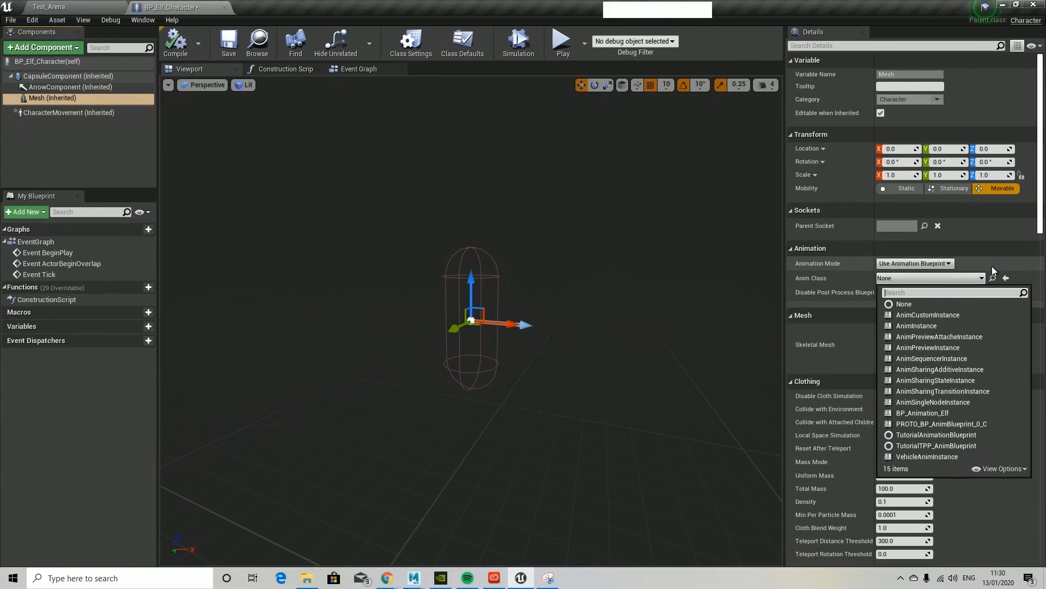
click(993, 271)
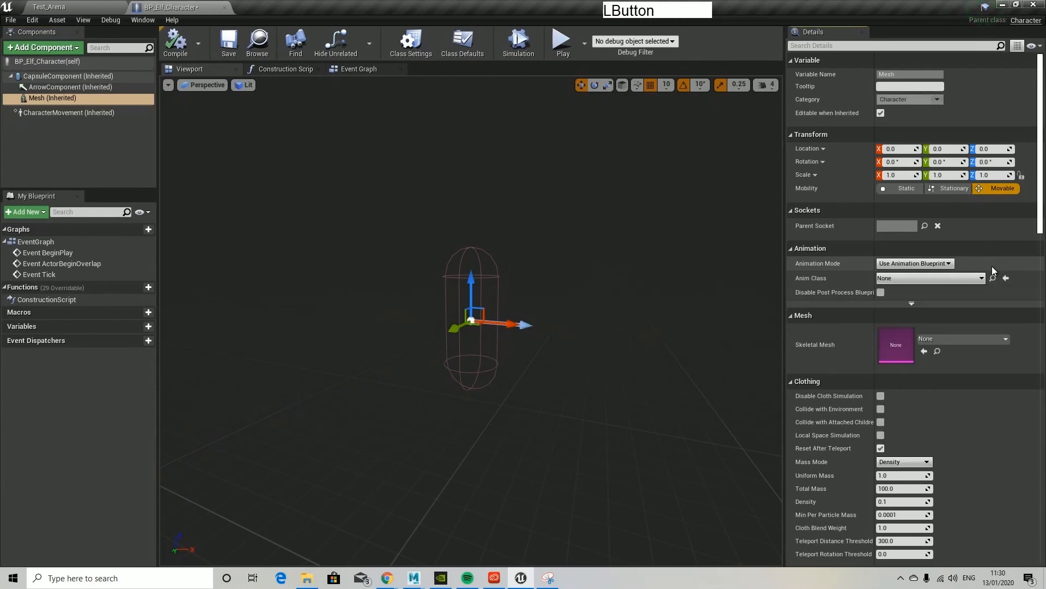
click(1006, 339)
click(943, 192)
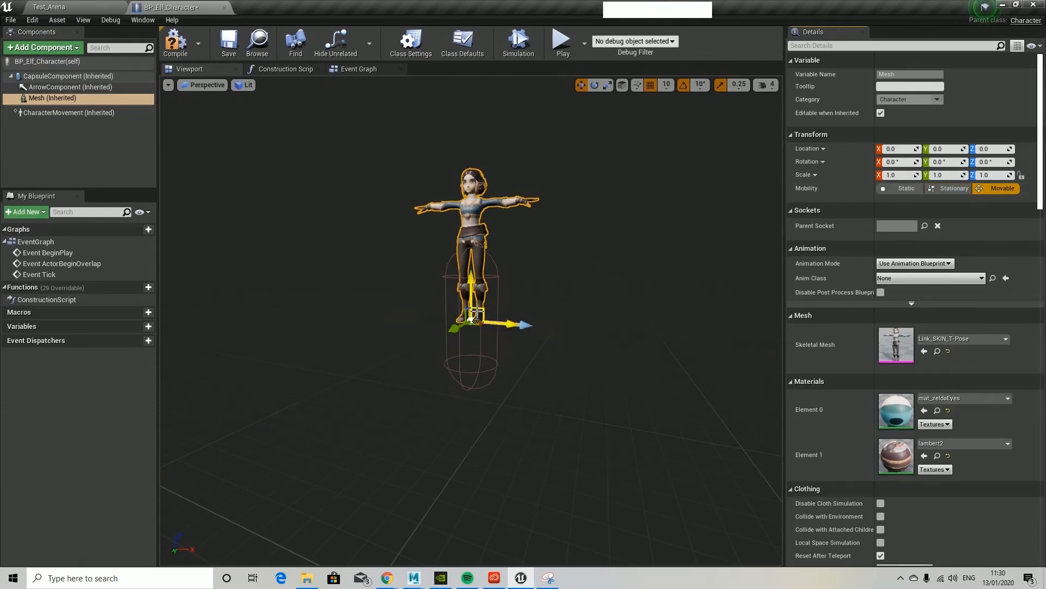
Move the character mesh down inside the capsule to a Z location of about -80.
drag(469, 282, 479, 349)
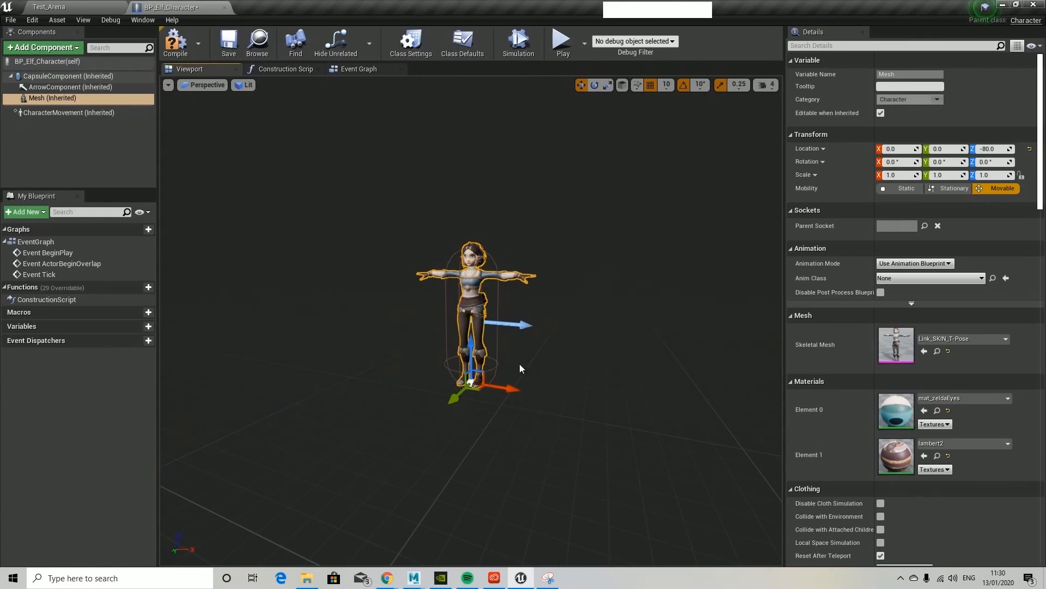
right_drag(532, 362, 424, 284)
click(187, 72)
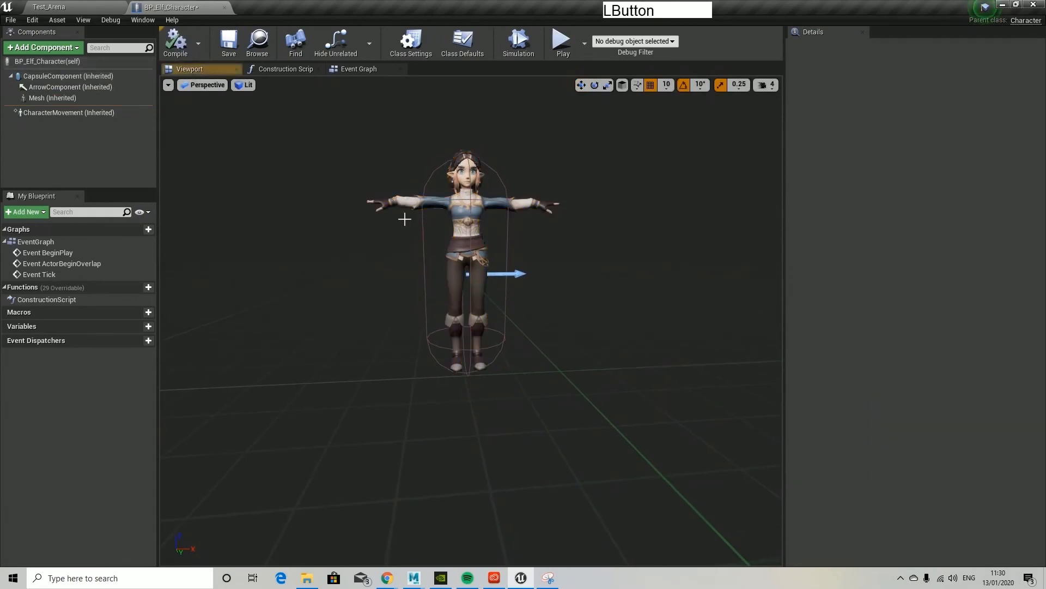
key(alt+F9)
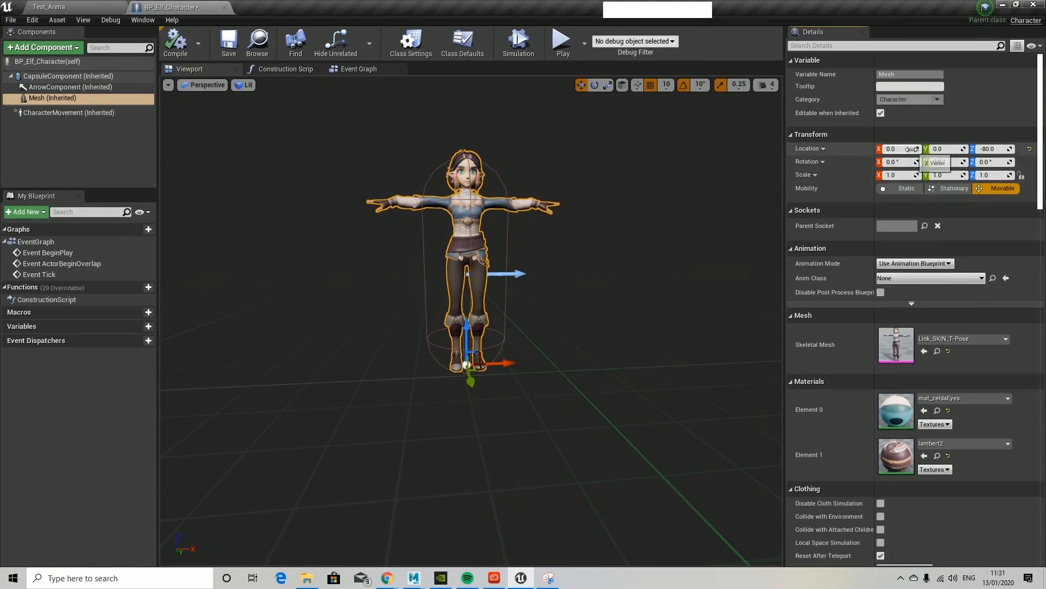
Set the Mesh component's Z location to -90.
click(997, 149)
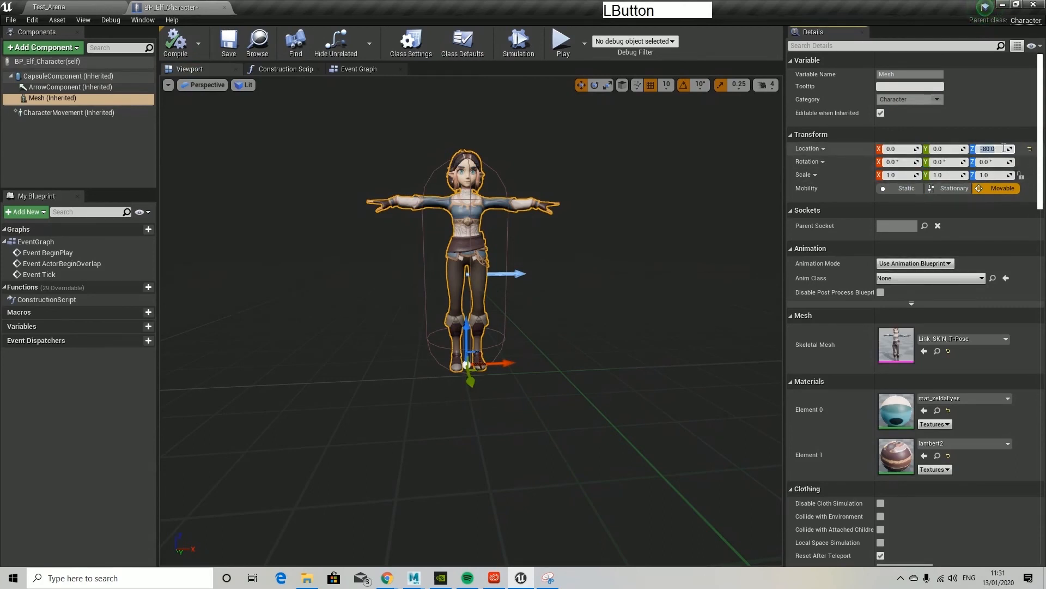
key(BackSpace)
key(BackSpace)
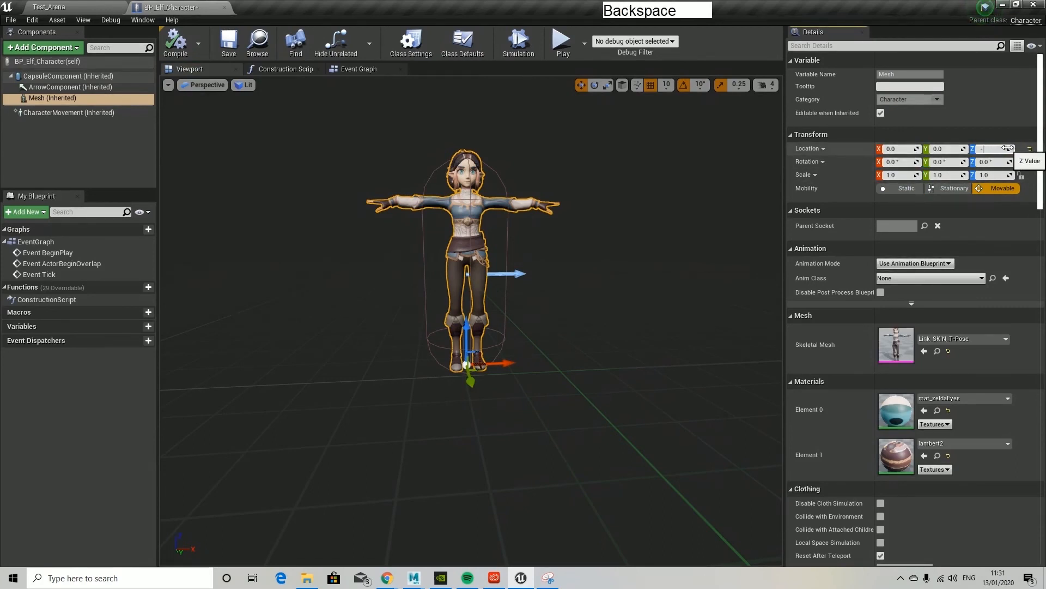
text(0)
key(BackSpace)
text(90)
key(Return)
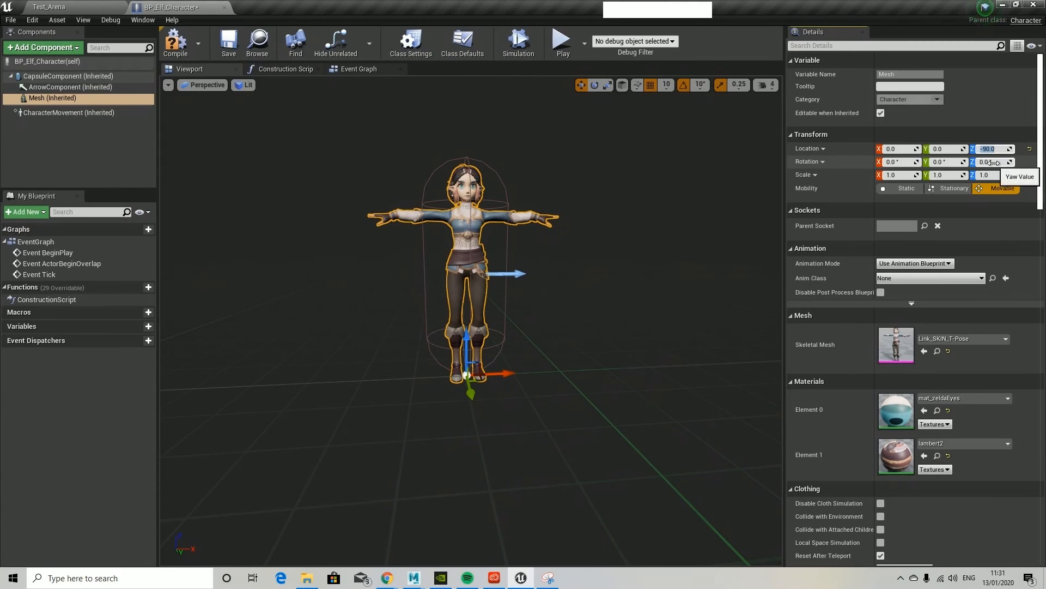
Rotate the Mesh component to -90° around Z to align the character with the forward arrow.
click(993, 163)
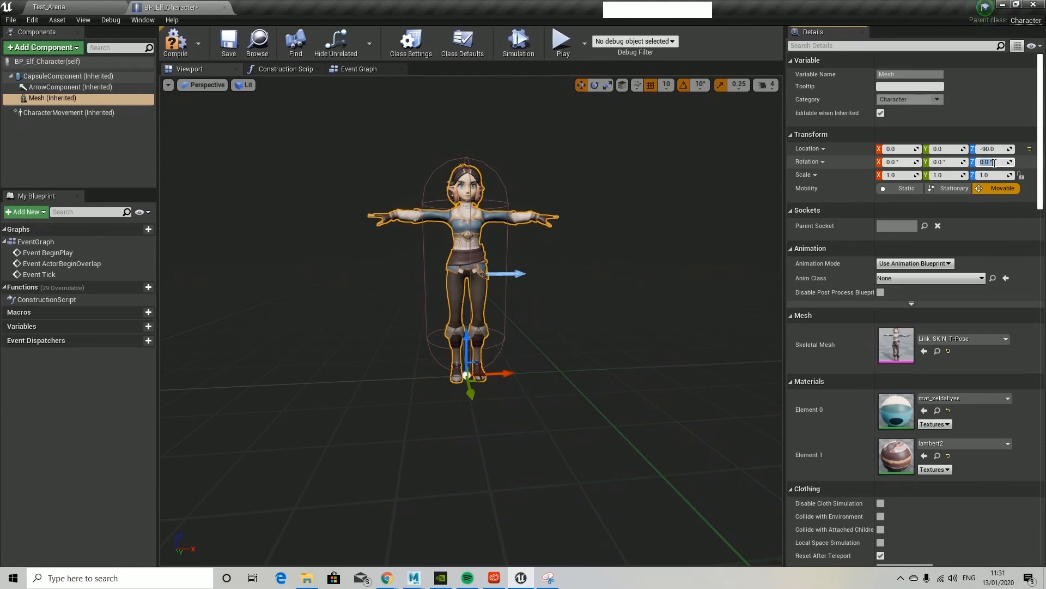
key(BackSpace)
key(BackSpace)
key(BackSpace)
key(Return)
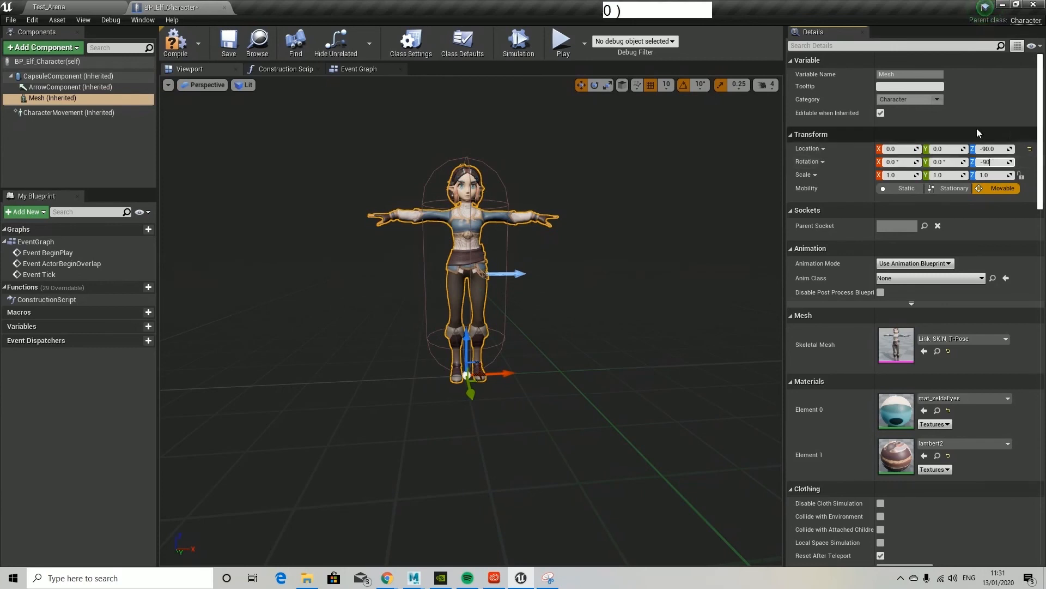
key(Return)
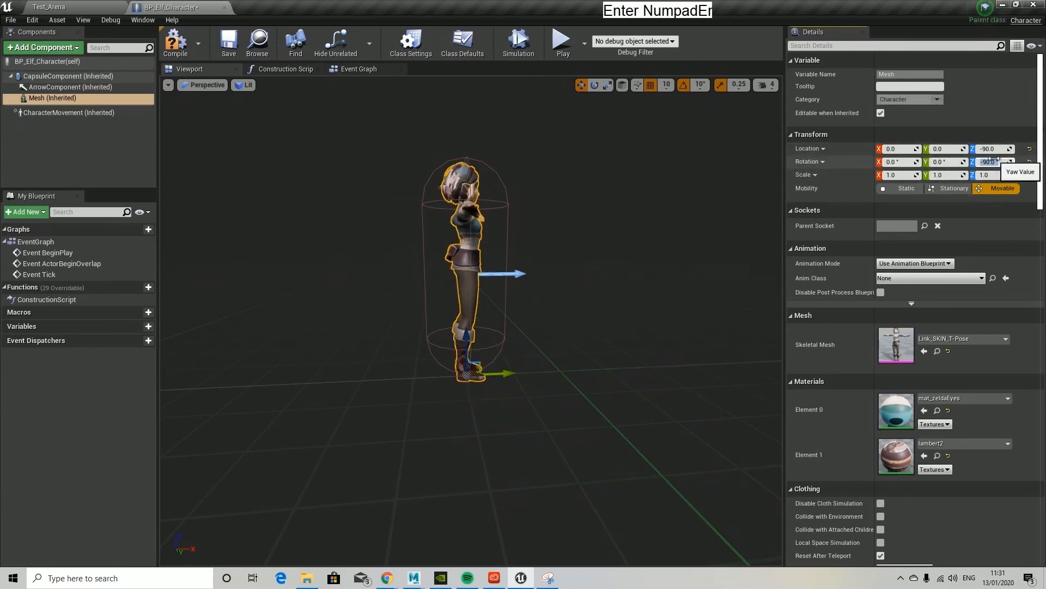
Set the Mesh component's Anim Class to BP_Animation_Elf.
mouse_move(690, 258)
right_down()
mouse_move(513, 261)
mouse_move(685, 269)
right_up()
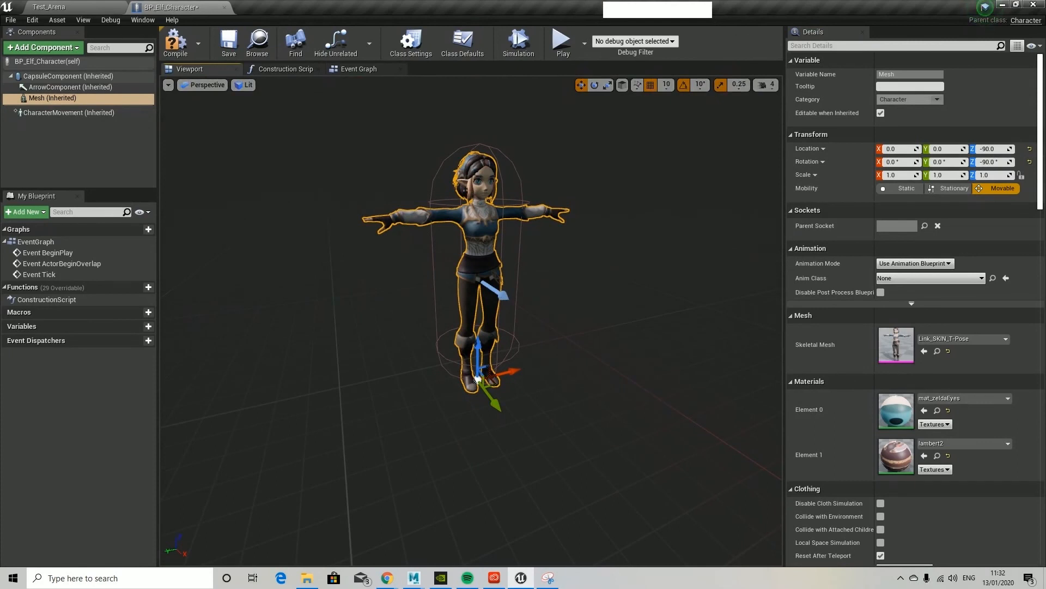
click(984, 278)
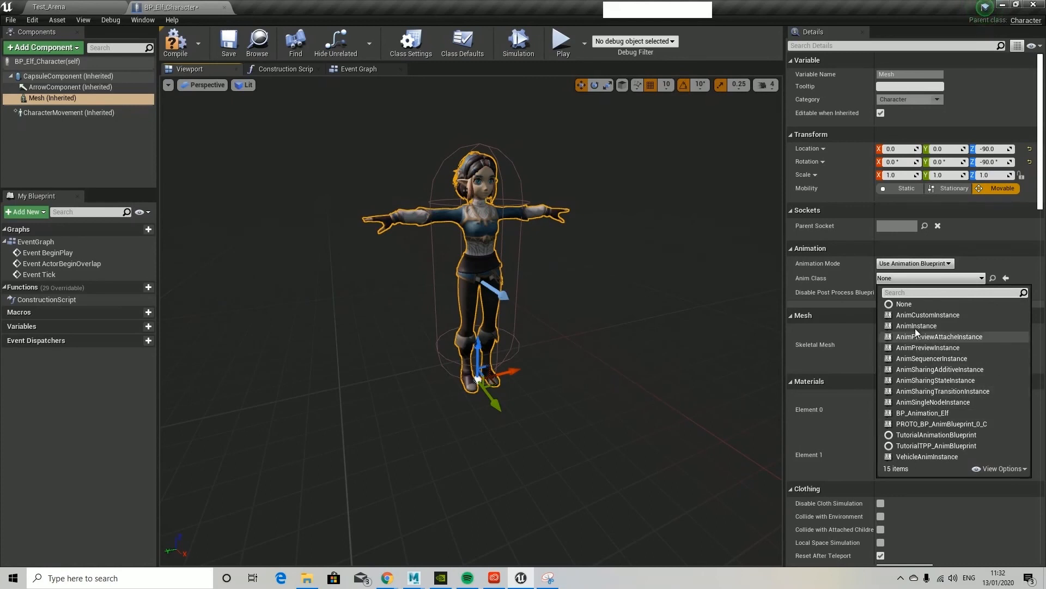
click(929, 414)
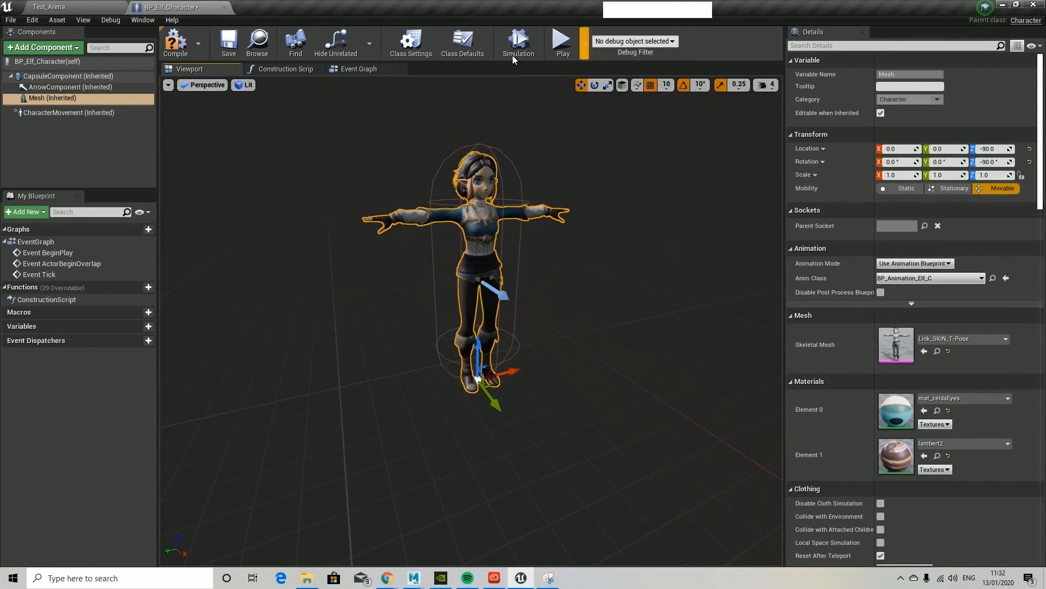
Add a Spring Arm component under the Mesh component, keeping its default name.
click(38, 48)
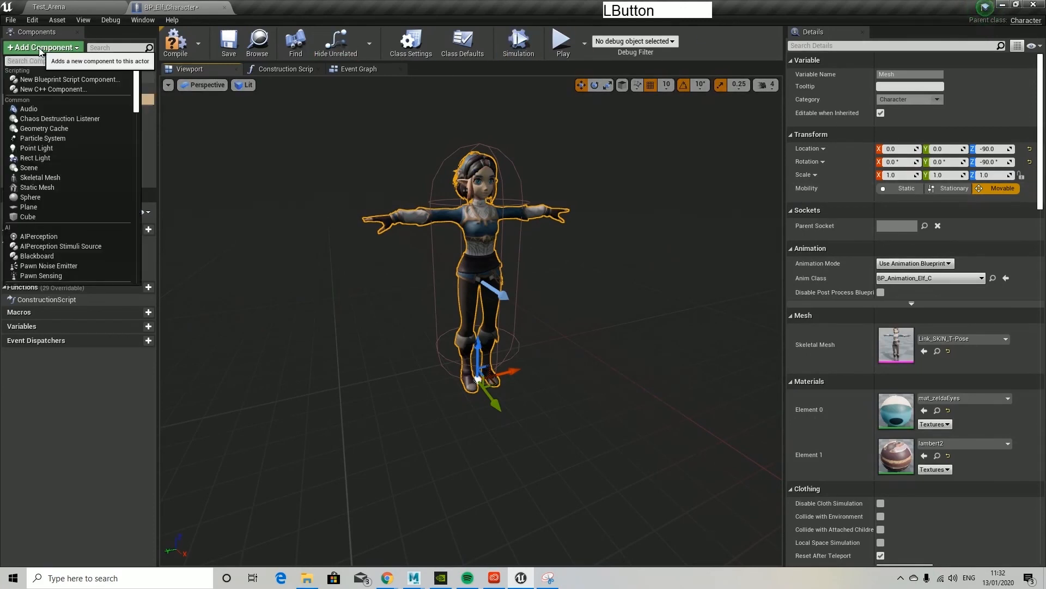
text(spring)
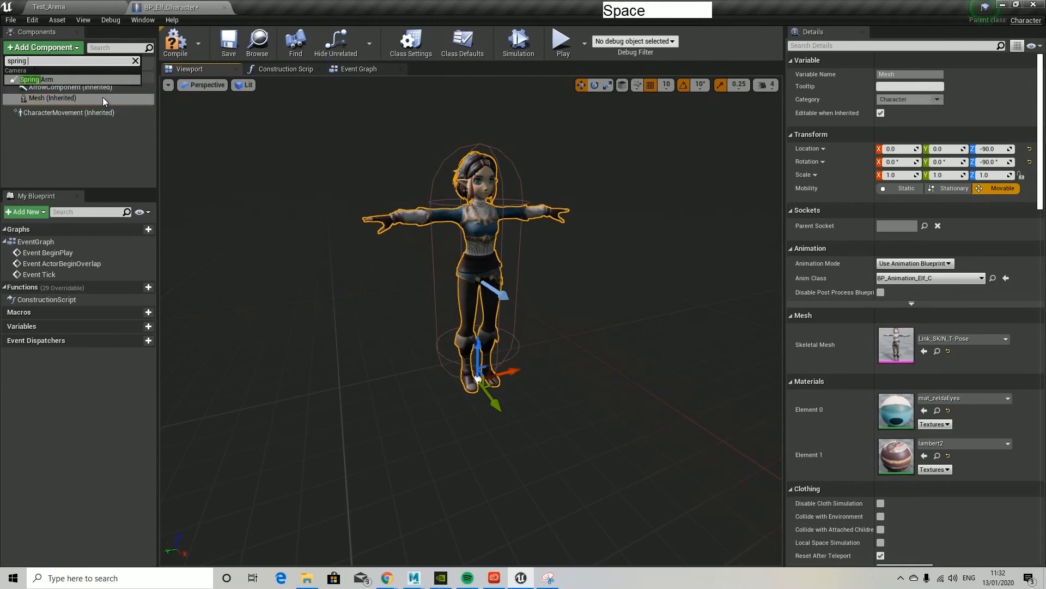
click(37, 80)
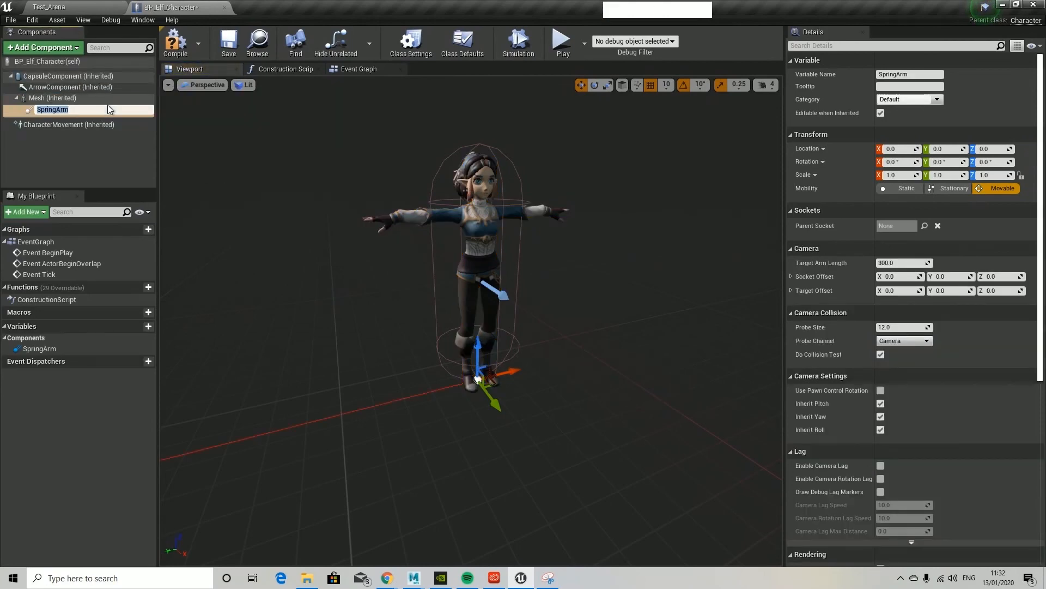
click(102, 159)
Set the SpringArm component's Z location to 50.
click(83, 109)
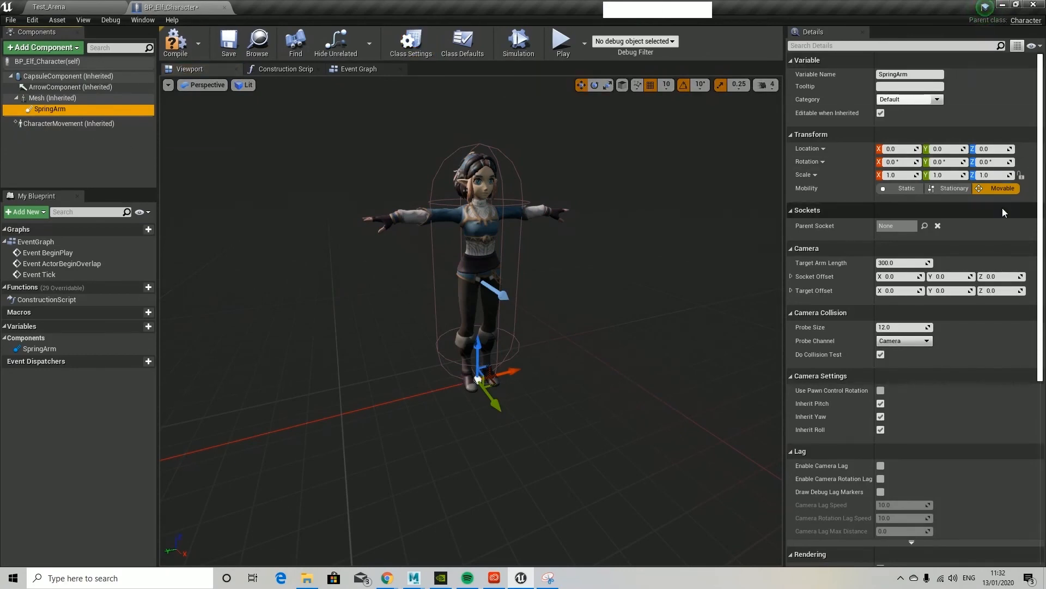
click(989, 150)
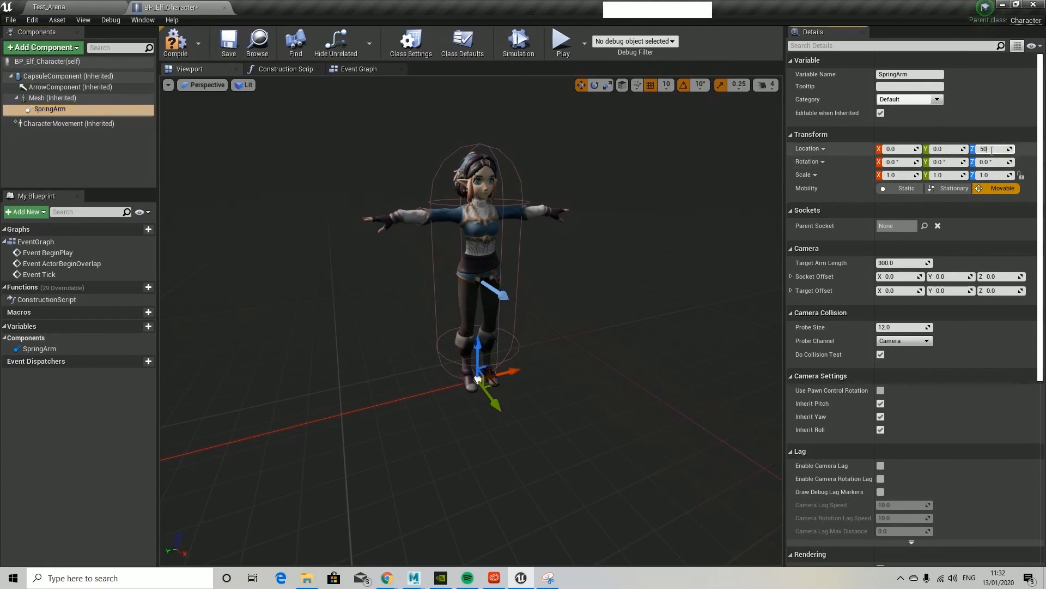
key(Return)
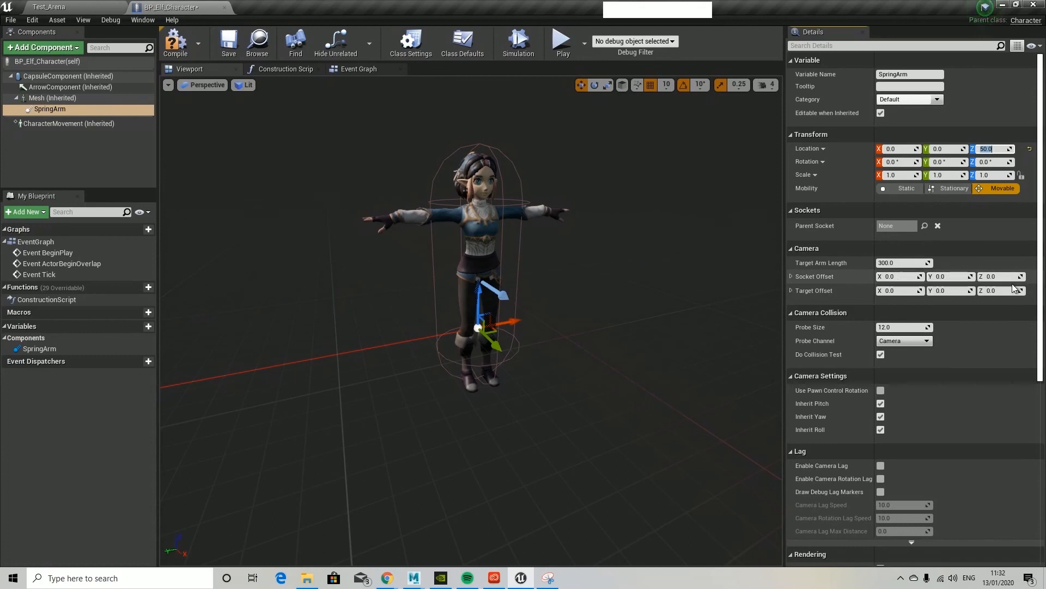
Set the spring arm's Z socket offset to 30 and enable Use Pawn Control Rotation.
click(994, 277)
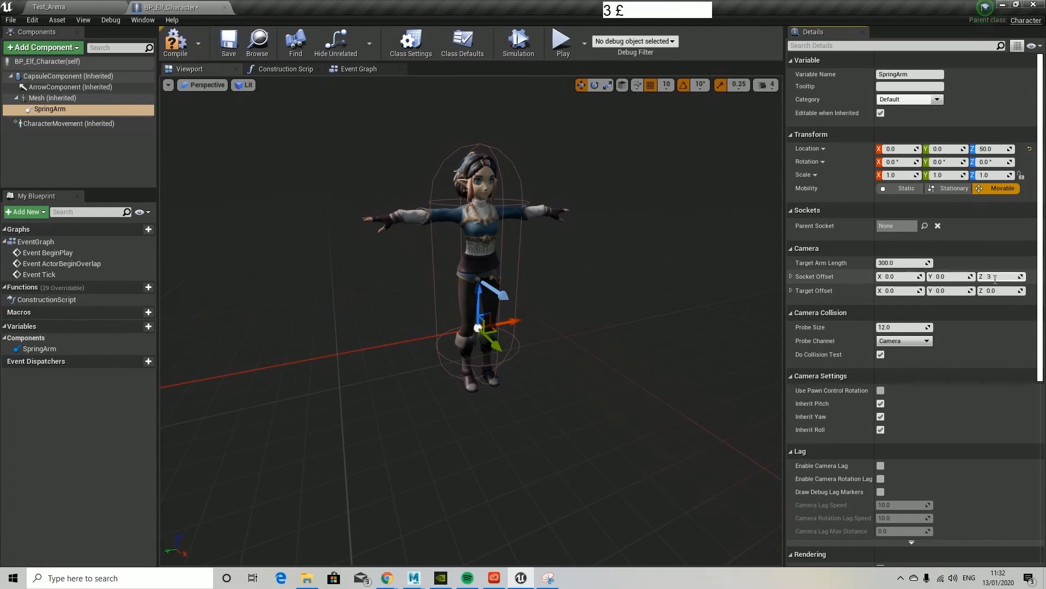
key(Return)
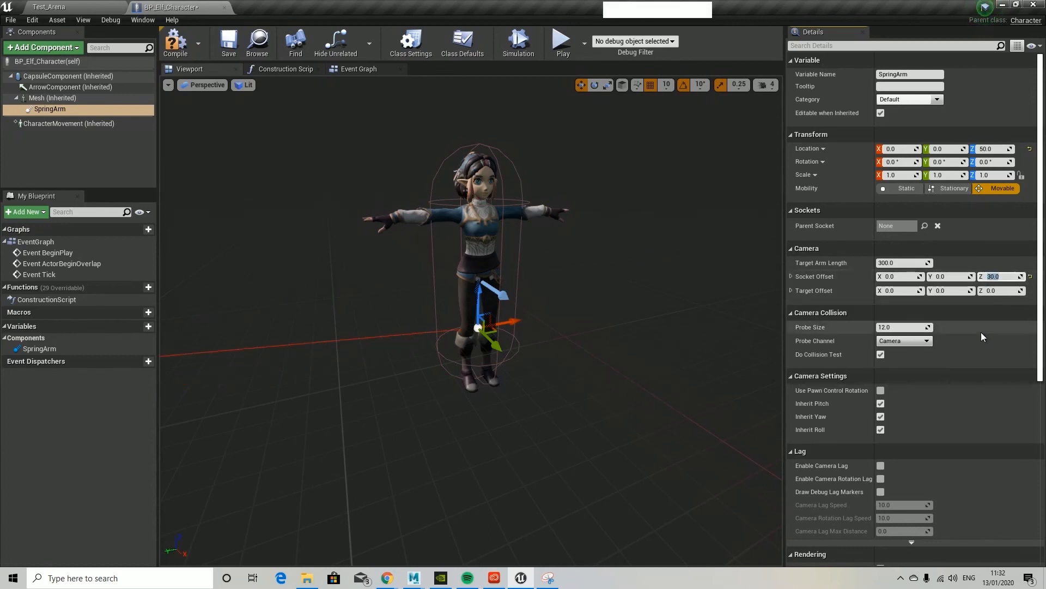
scroll(959, 374, down, 1)
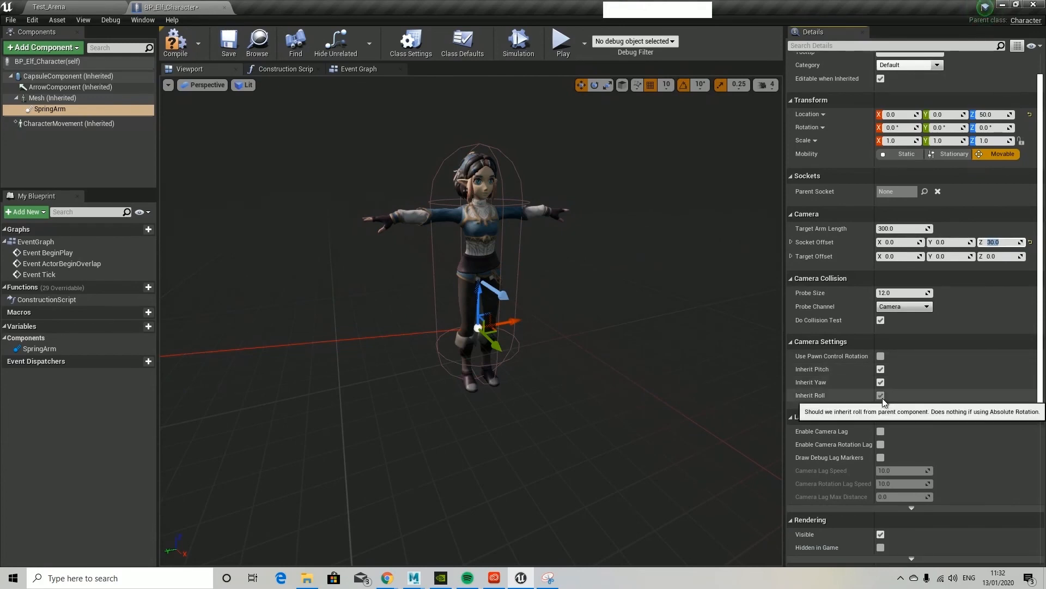
click(882, 358)
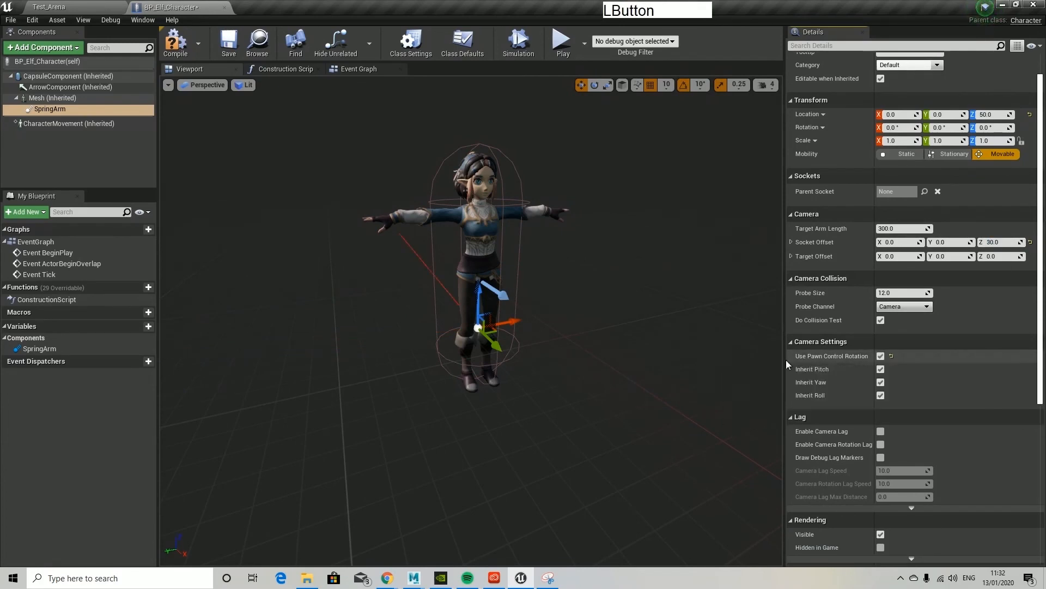
Add a Camera component under the SpringArm with its default name and reattach it to the SpringArm.
mouse_move(644, 338)
right_down()
mouse_move(578, 338)
mouse_move(665, 338)
mouse_move(654, 327)
right_up()
key(s)
right_drag(616, 371, 561, 375)
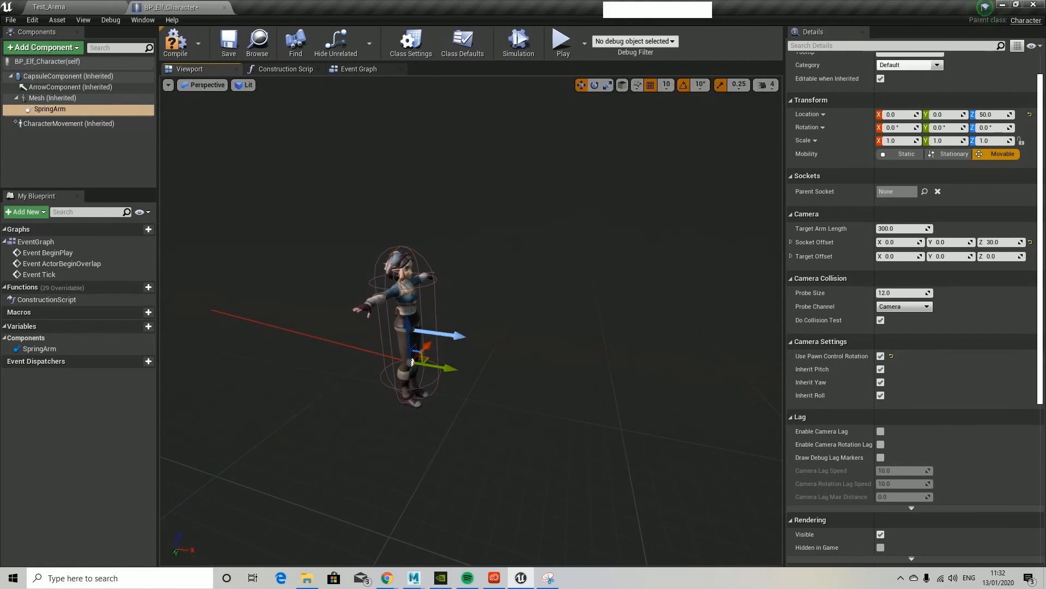
click(77, 49)
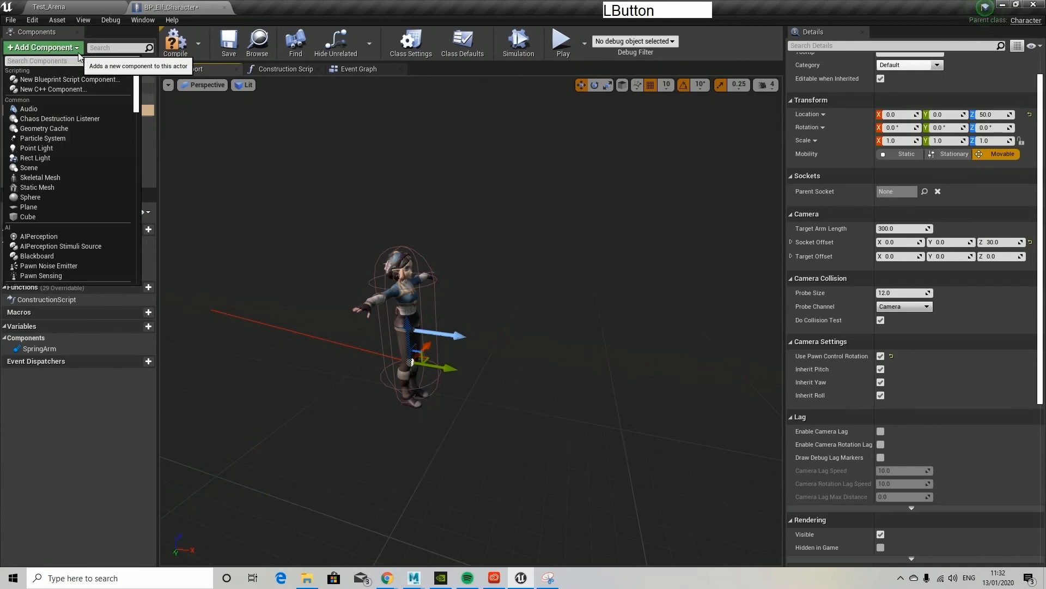
text(camera)
key(Return)
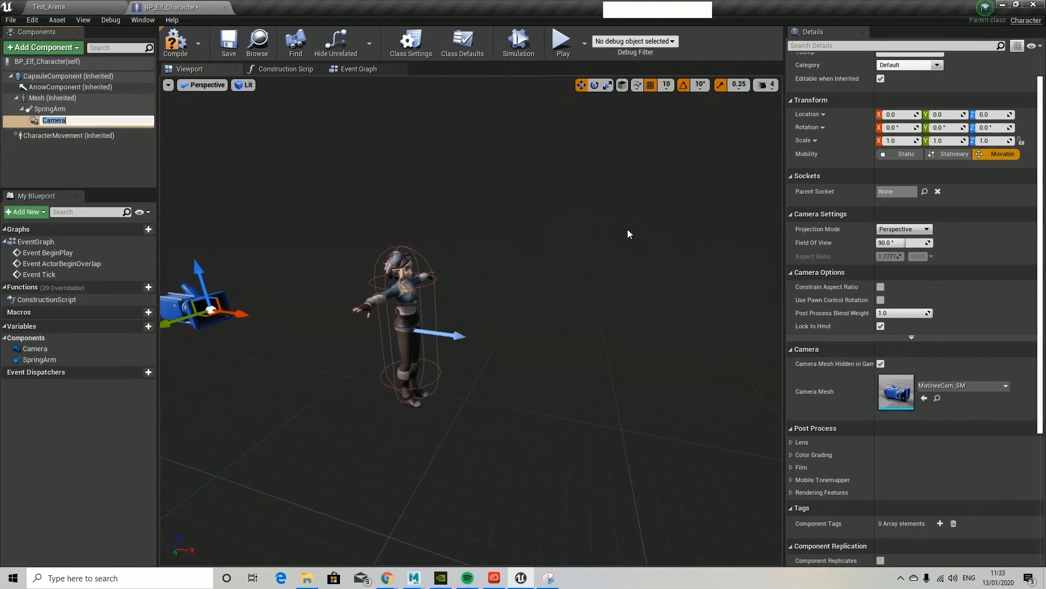
click(65, 164)
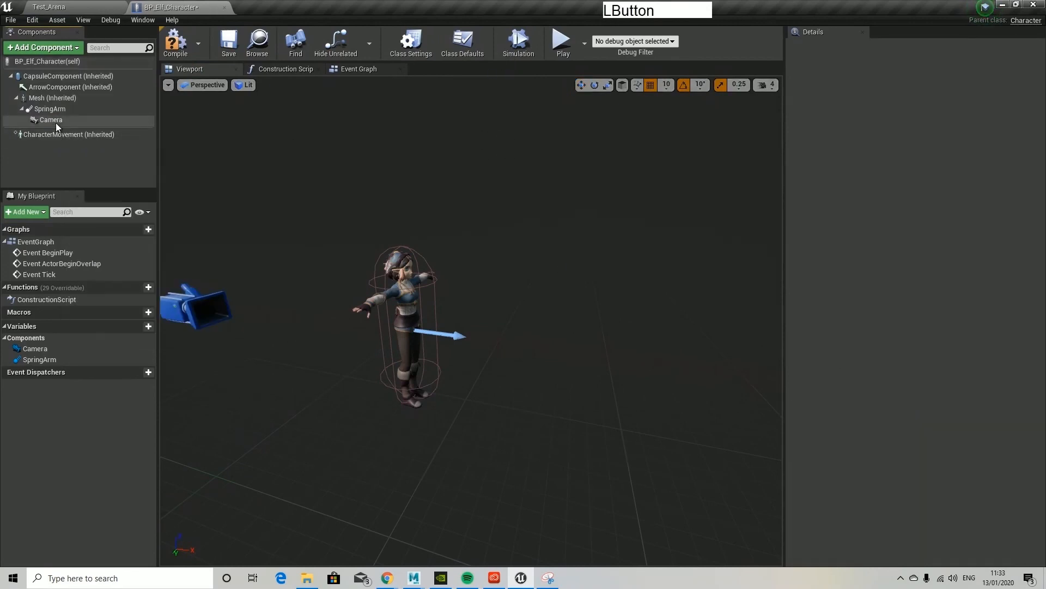
drag(56, 123, 63, 111)
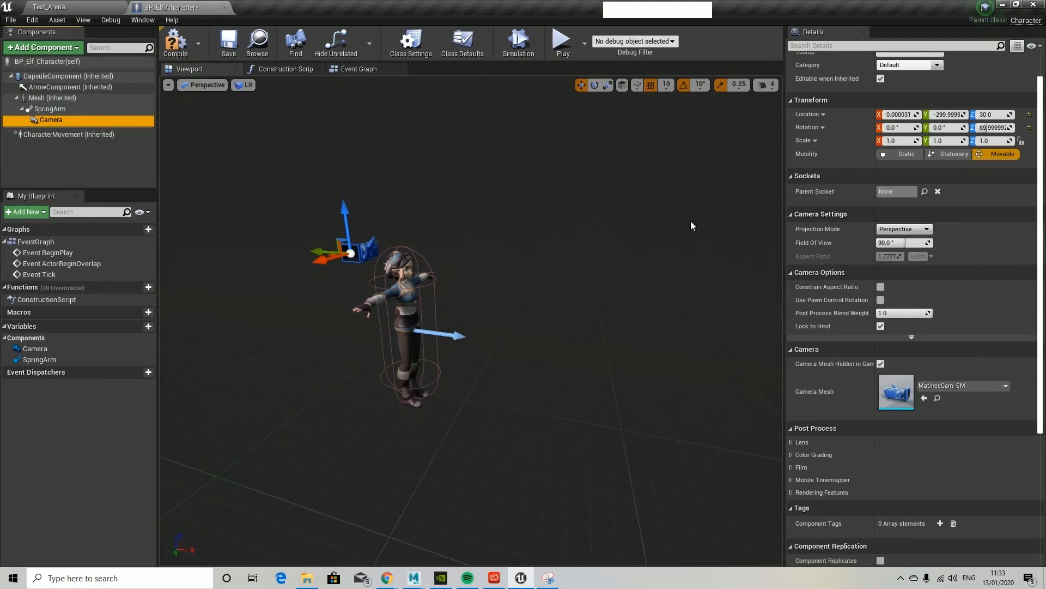
Set the Camera component's location to 0 on the X, Y and Z axes.
scroll(927, 186, up, 1)
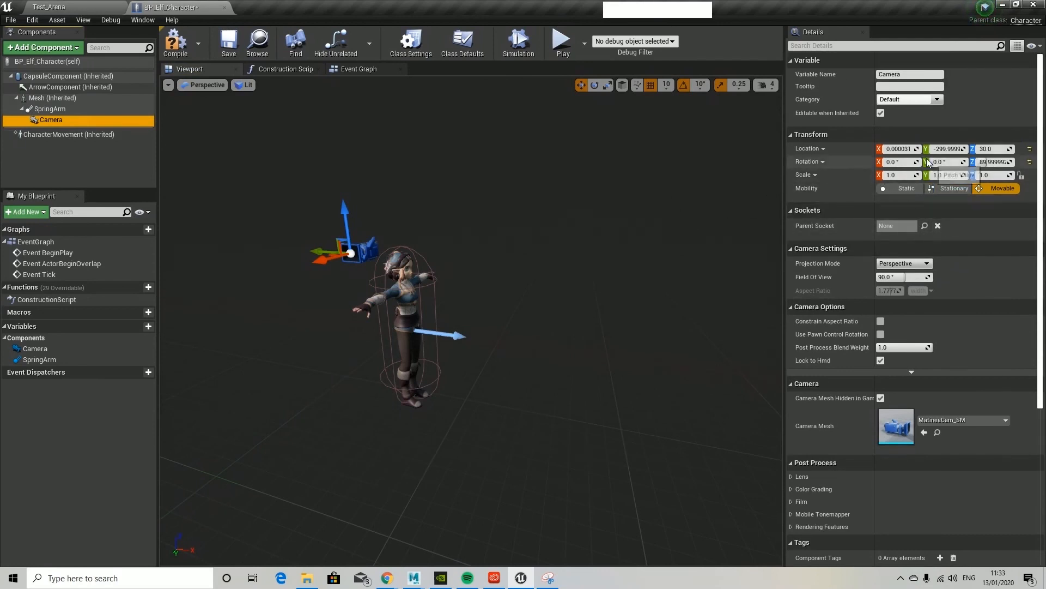
click(913, 148)
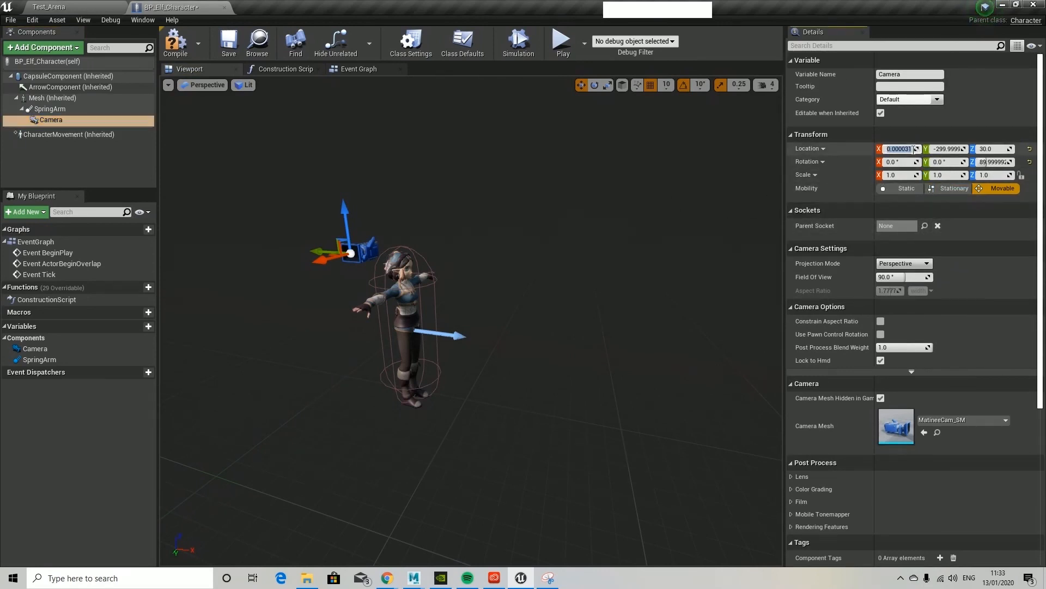
key(BackSpace)
text(0)
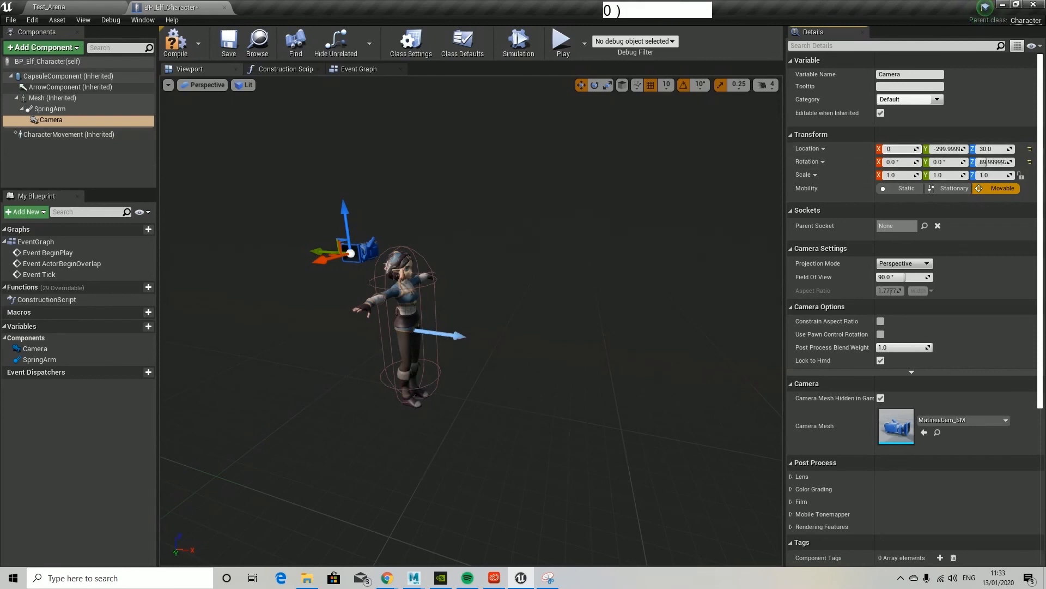
click(949, 149)
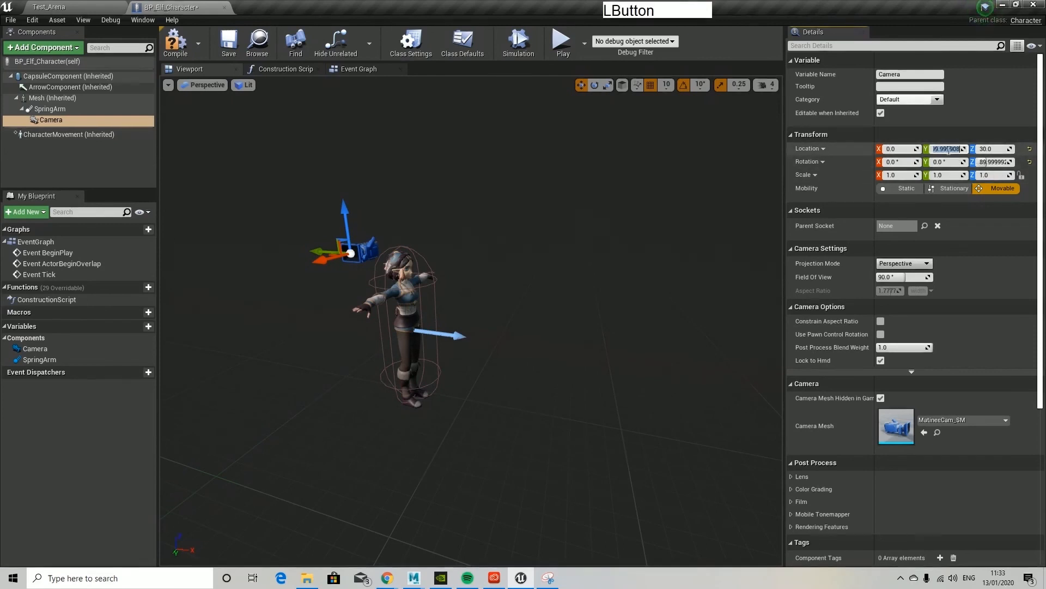
key(BackSpace)
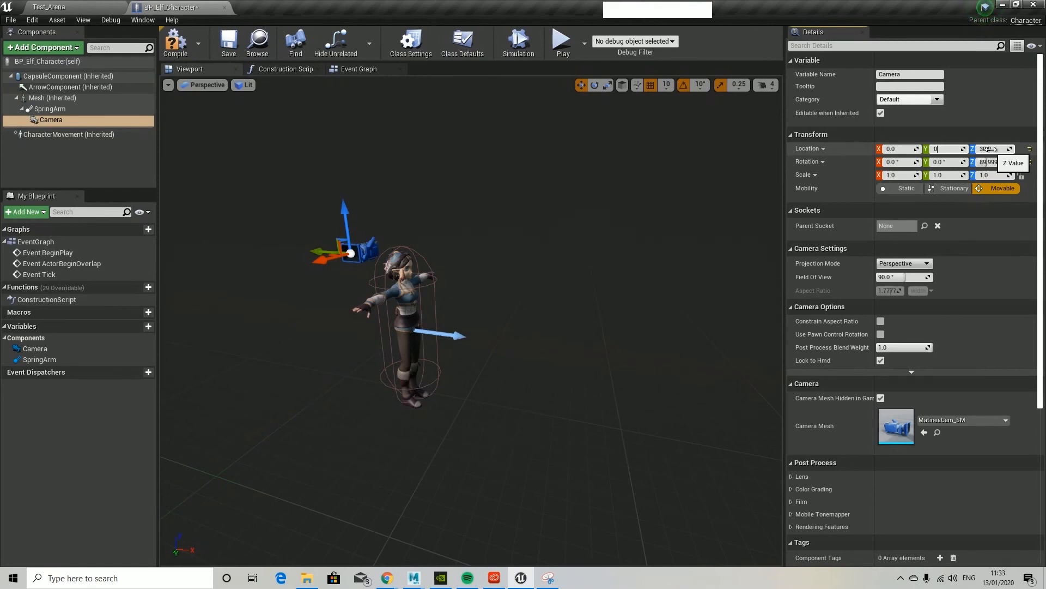
click(990, 150)
key(Return)
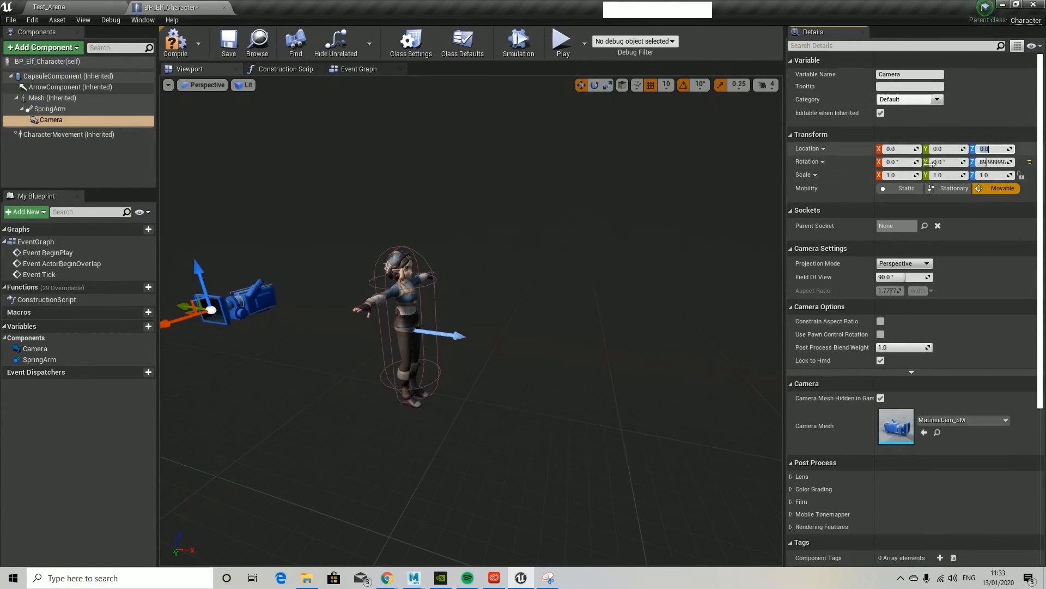
Set the Camera component's Z rotation to 0 degrees.
click(988, 162)
text(0)
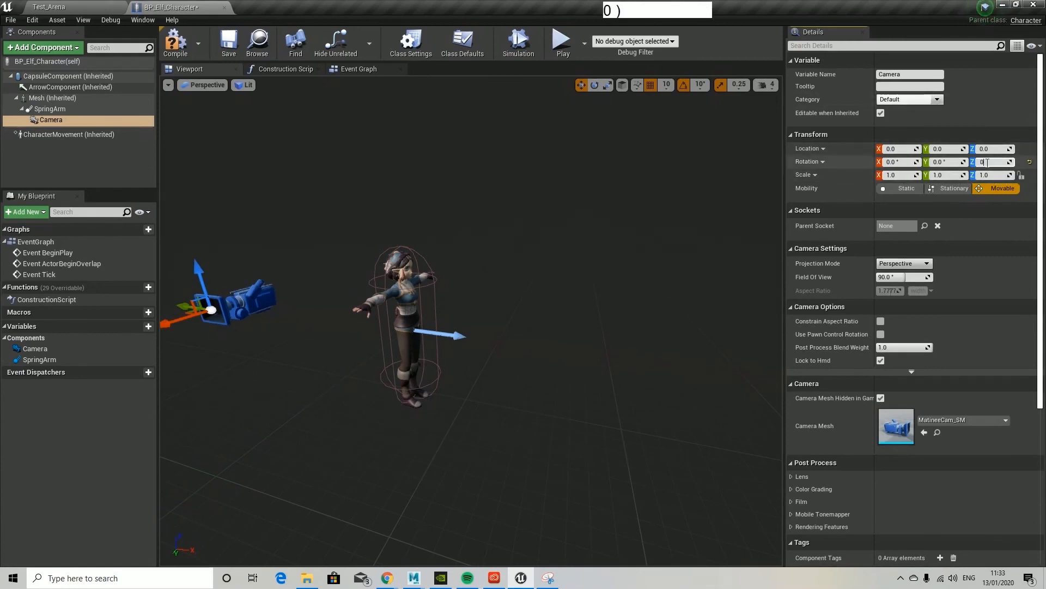
key(Return)
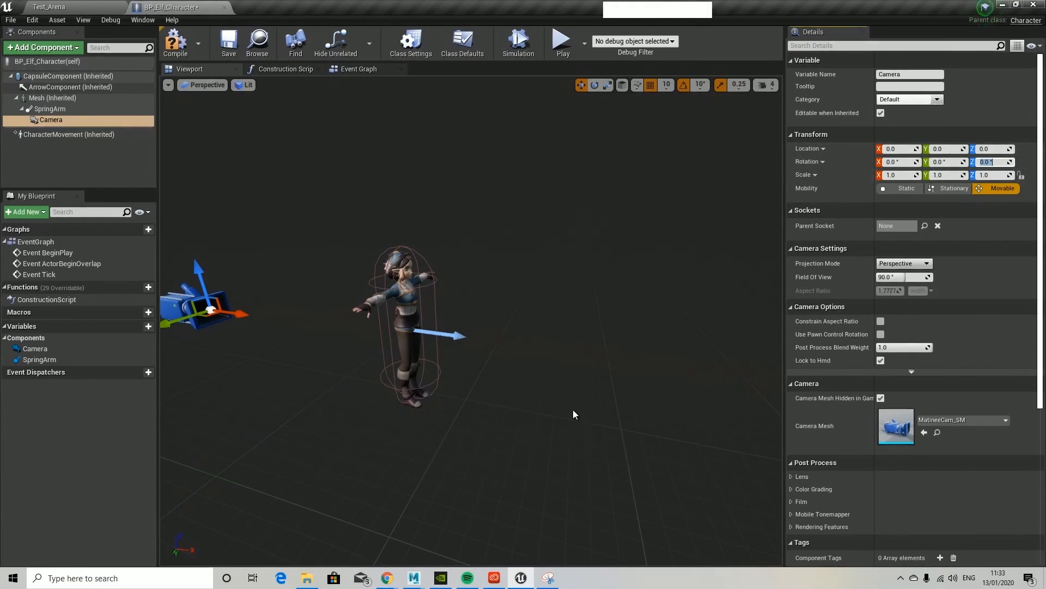
scroll(466, 413, down, 2)
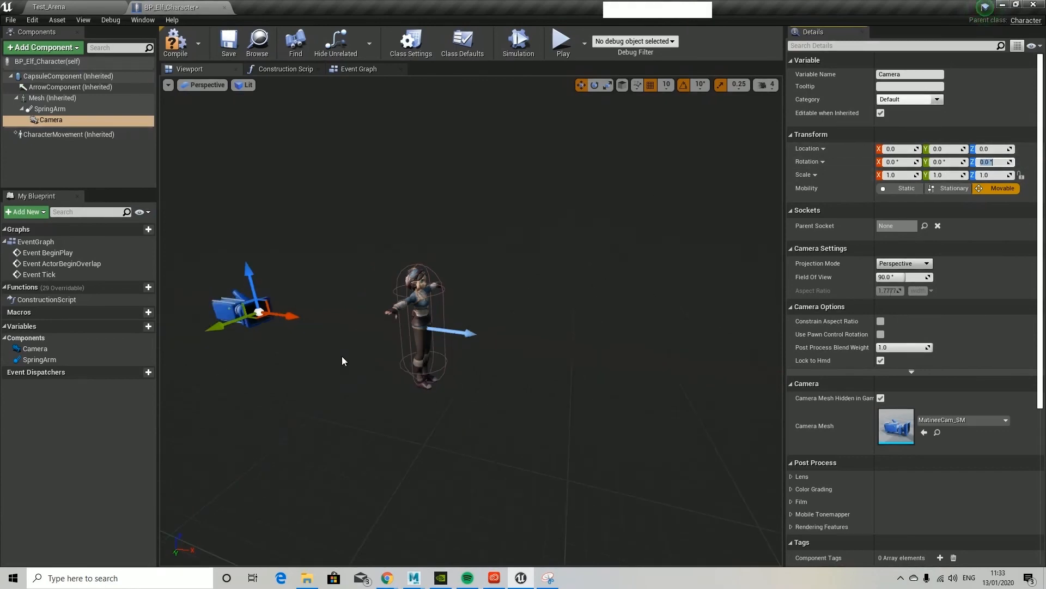
Enable Orient Rotation to Movement and Use Controller Desired Rotation on the CharacterMovement component, and compile the blueprint.
click(55, 134)
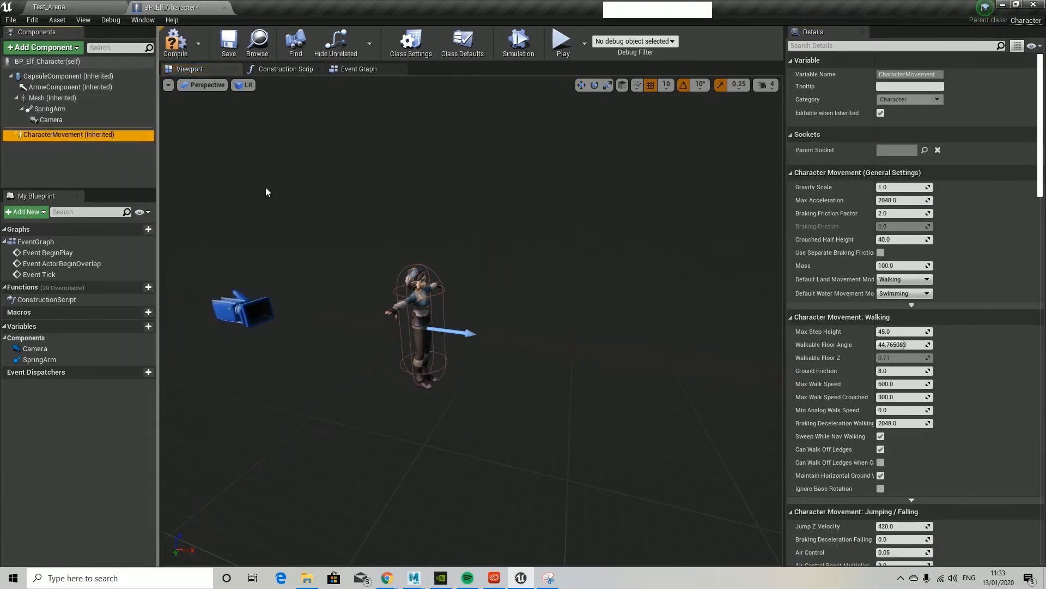
click(266, 192)
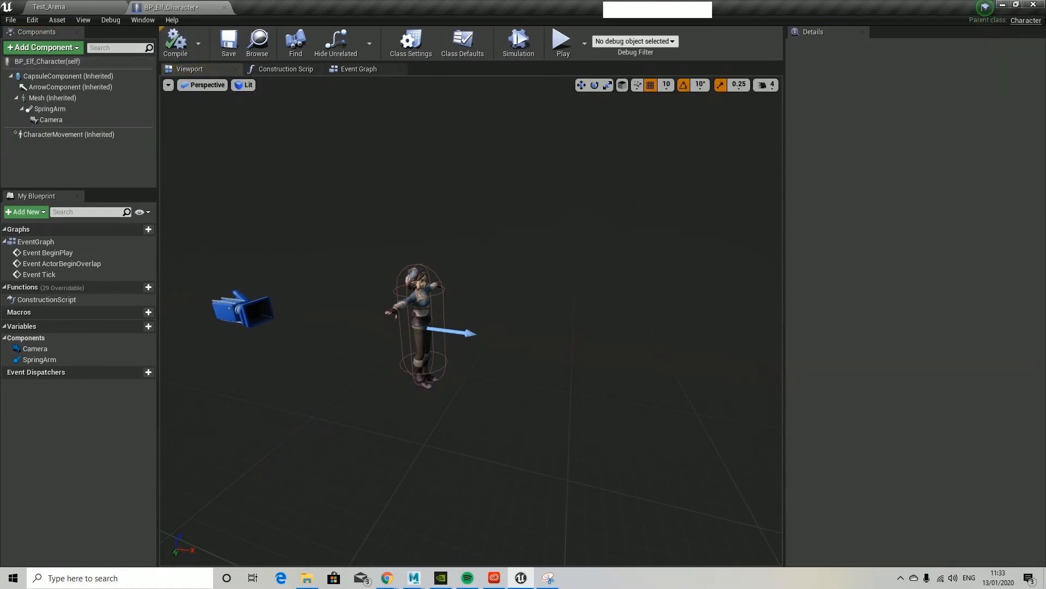
click(65, 135)
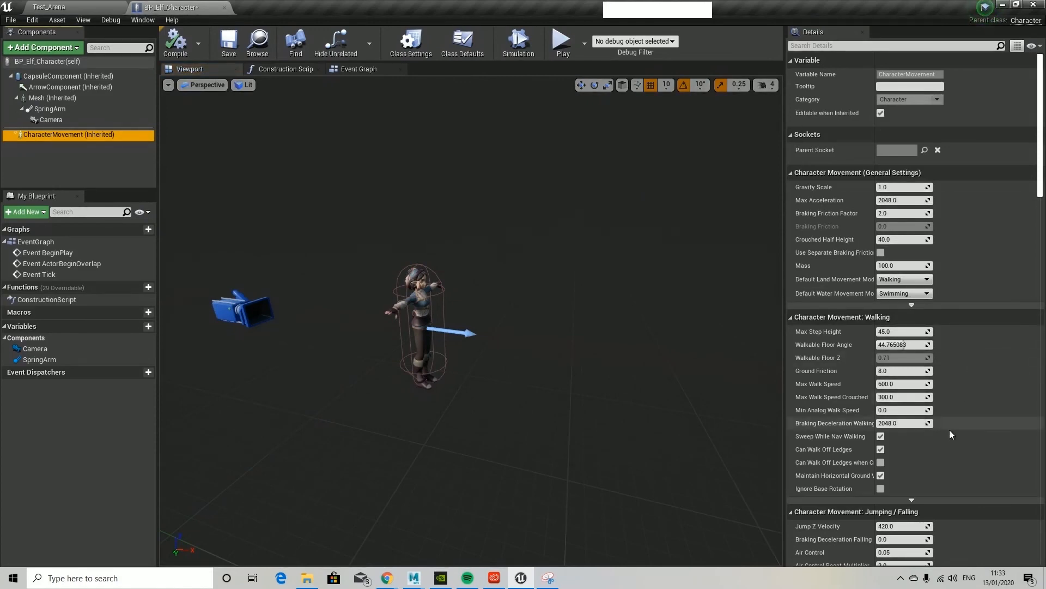
scroll(941, 421, down, 3)
scroll(948, 415, up, 2)
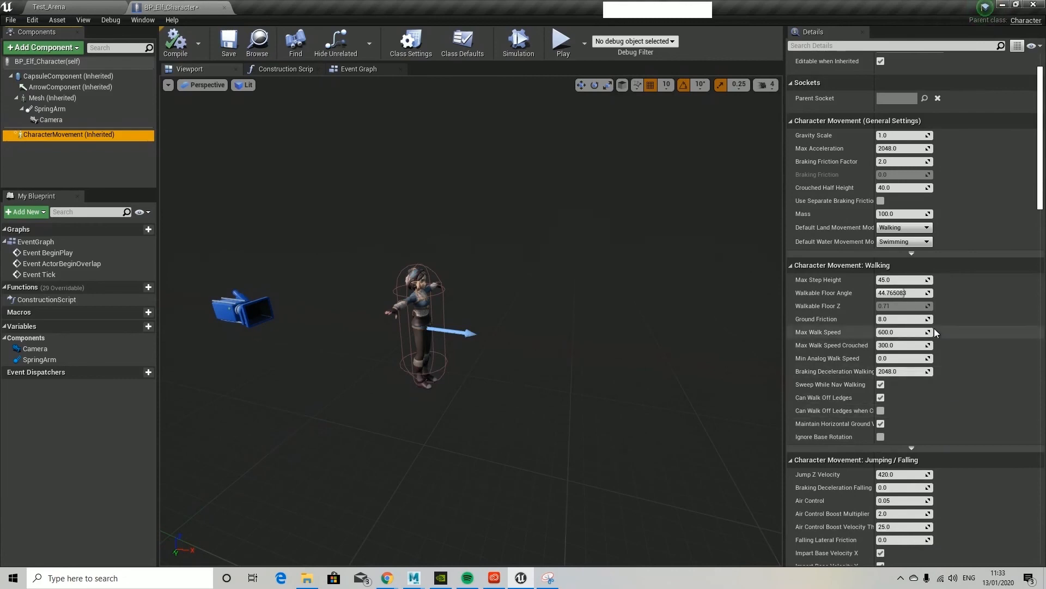
scroll(934, 328, down, 3)
scroll(937, 339, down, 11)
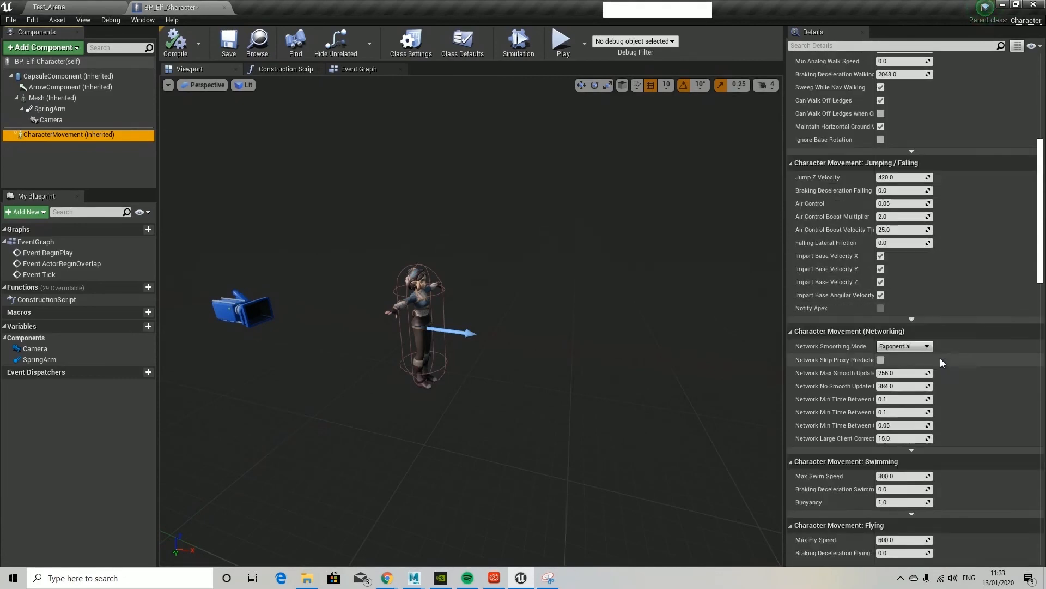
scroll(940, 362, down, 3)
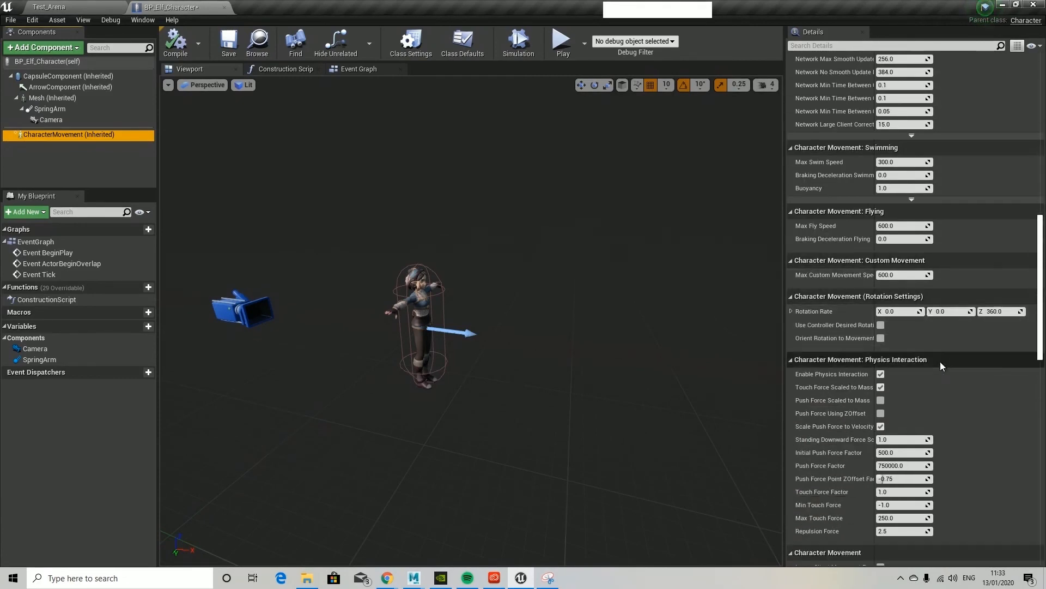
click(881, 338)
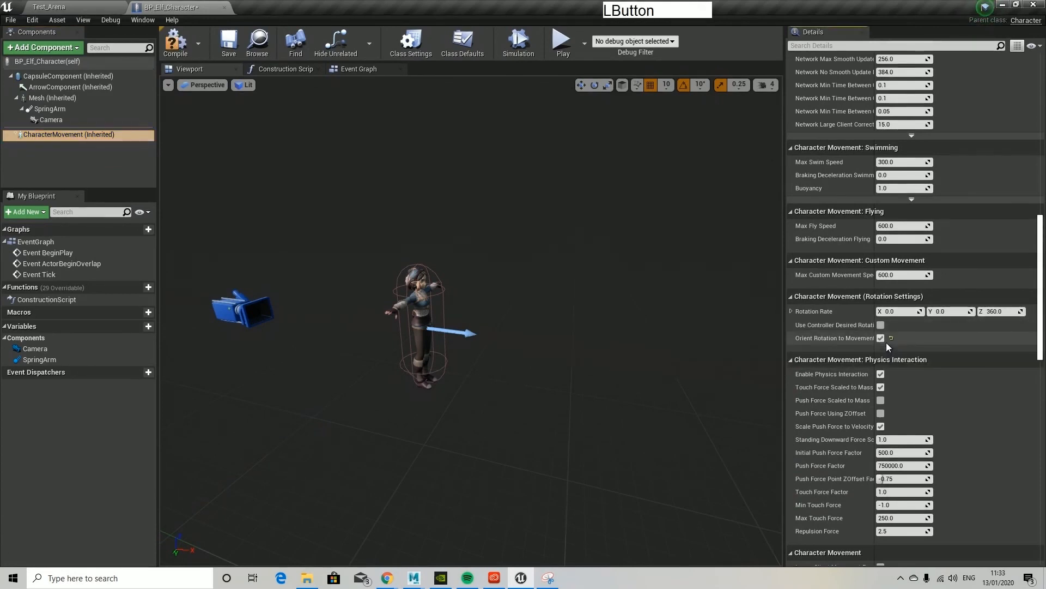
click(880, 325)
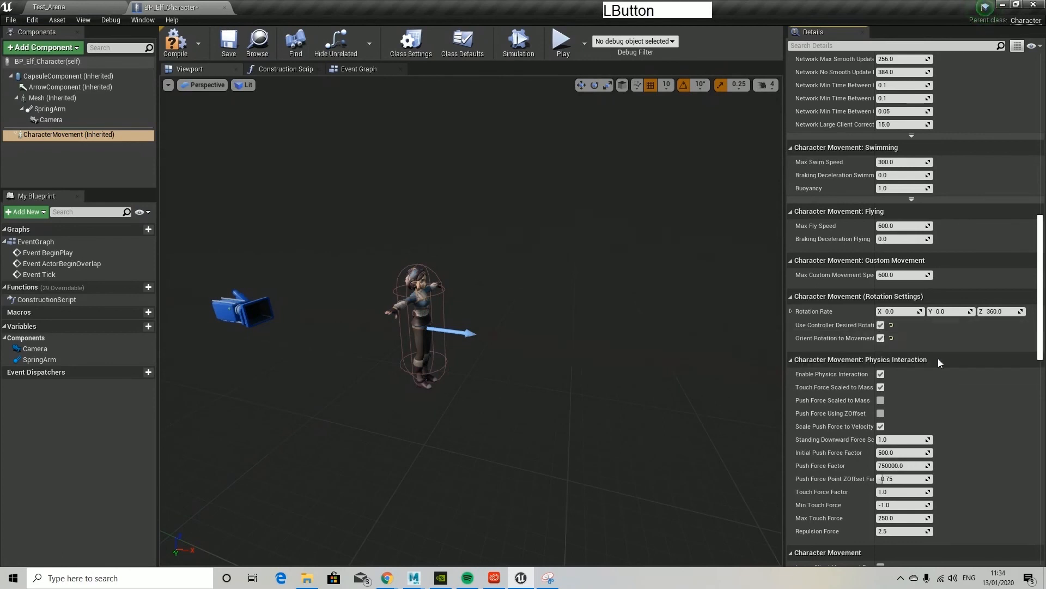
click(175, 41)
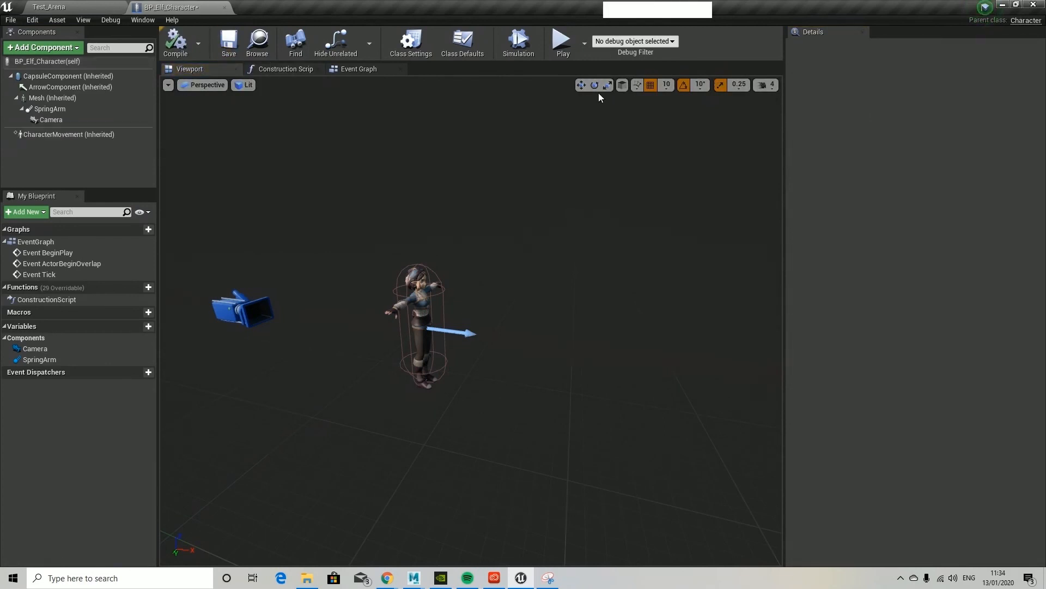
Enable Ignore Base Rotation in the CharacterMovement component's walking settings and compile the blueprint.
click(82, 134)
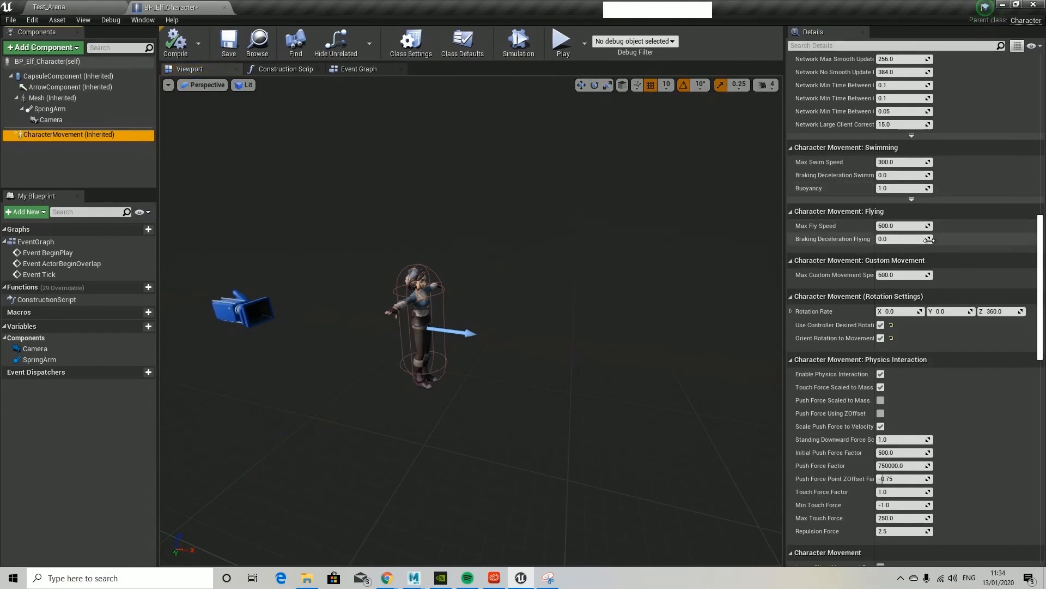
scroll(937, 263, down, 1)
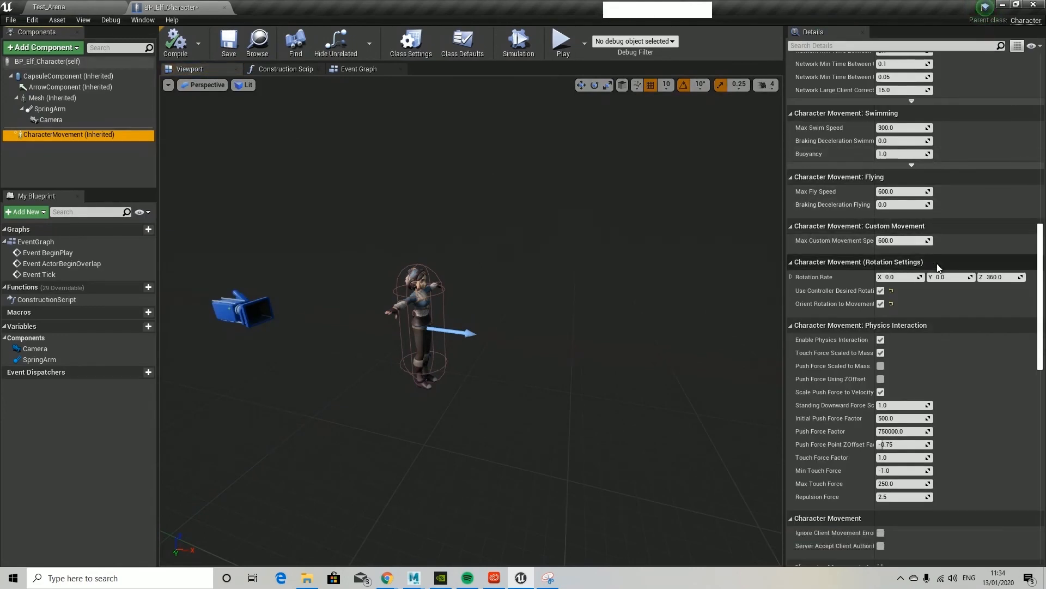
scroll(938, 264, down, 5)
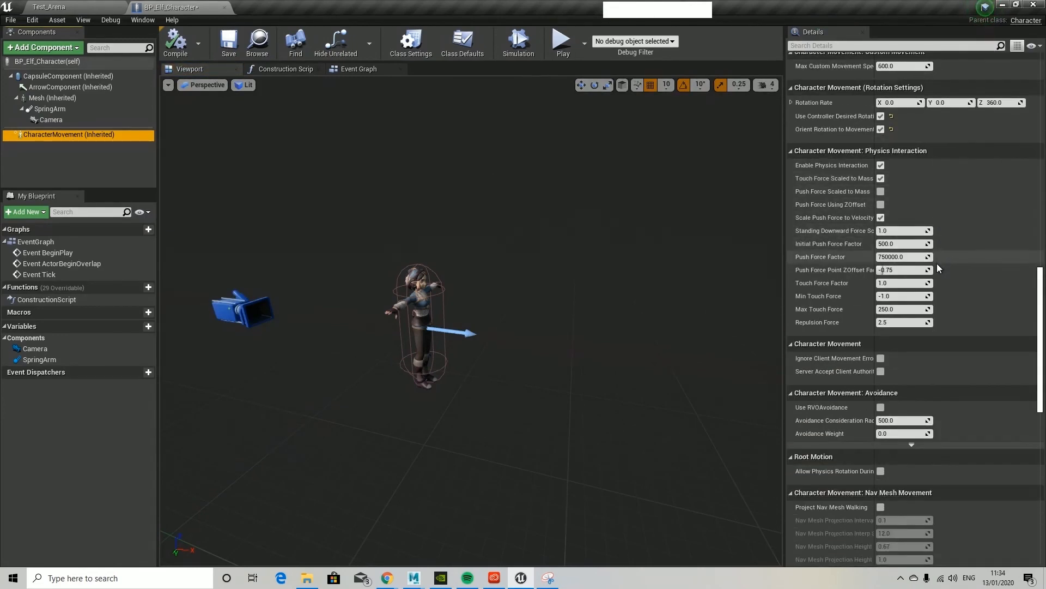
scroll(937, 267, down, 10)
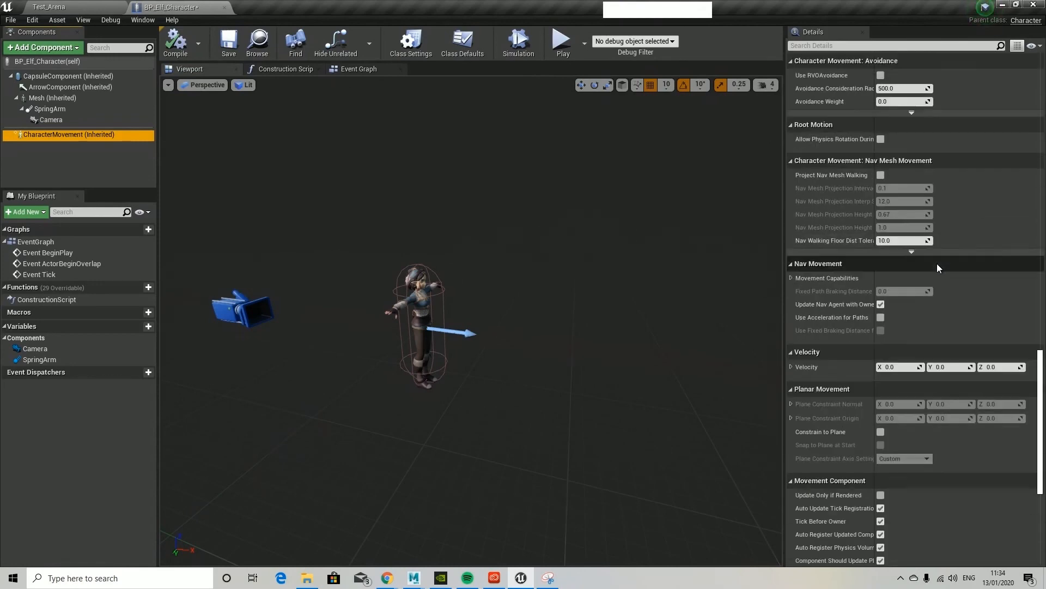
scroll(937, 263, down, 6)
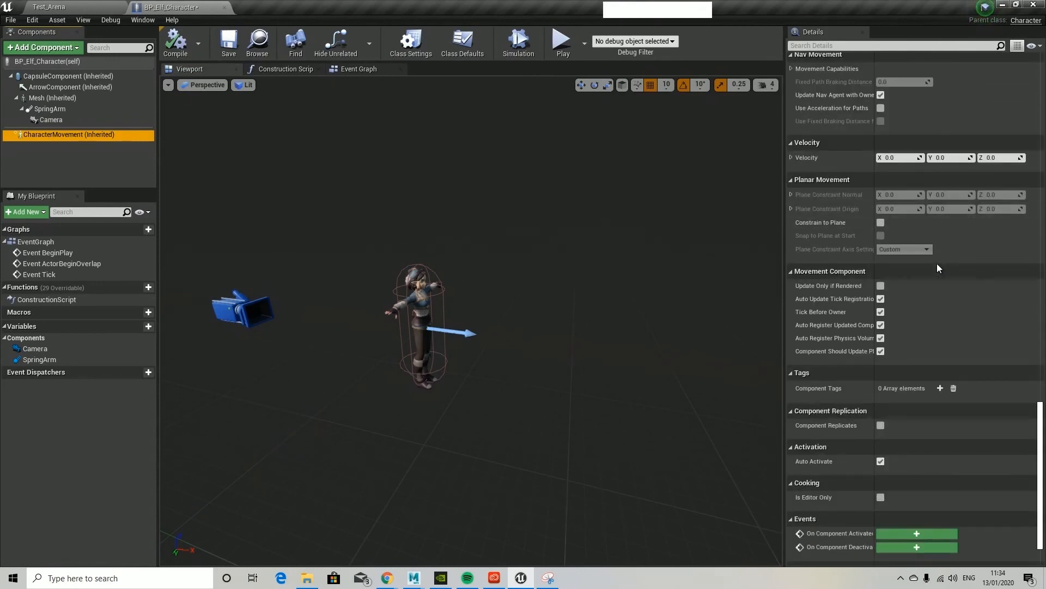
scroll(936, 263, up, 15)
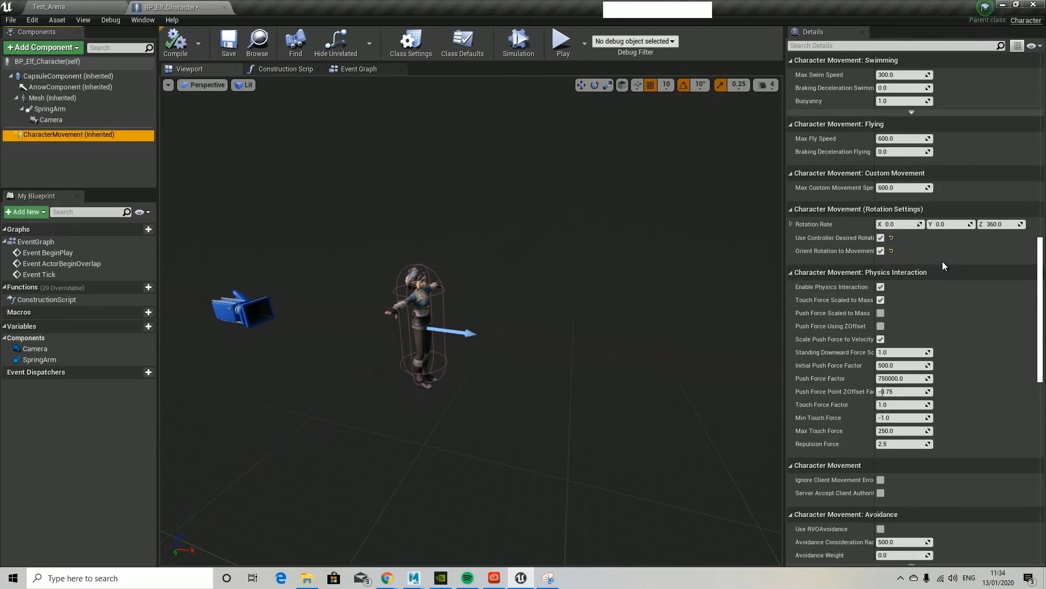
scroll(945, 265, up, 6)
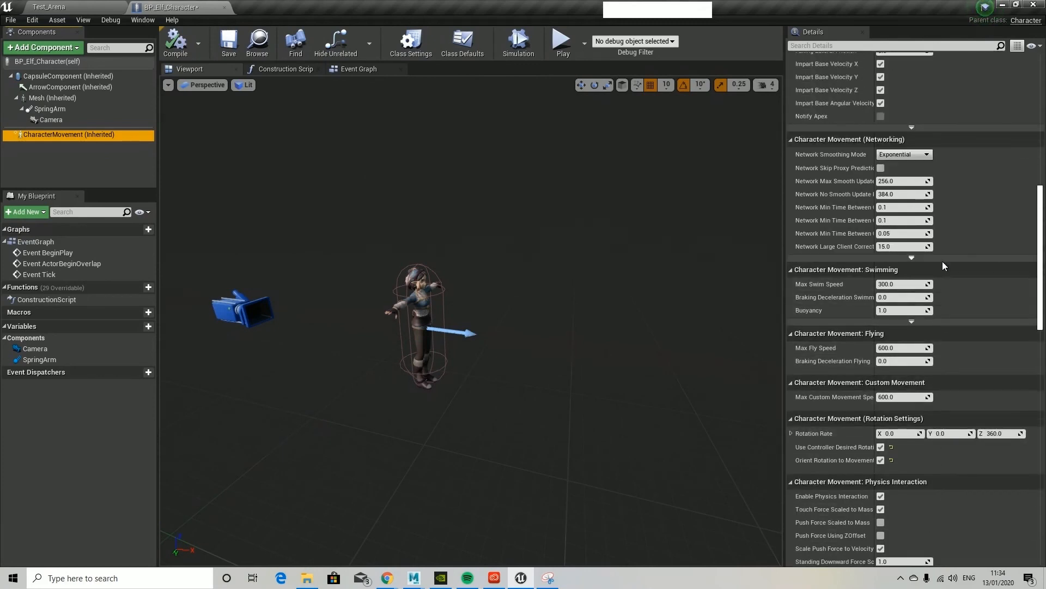
scroll(945, 266, up, 10)
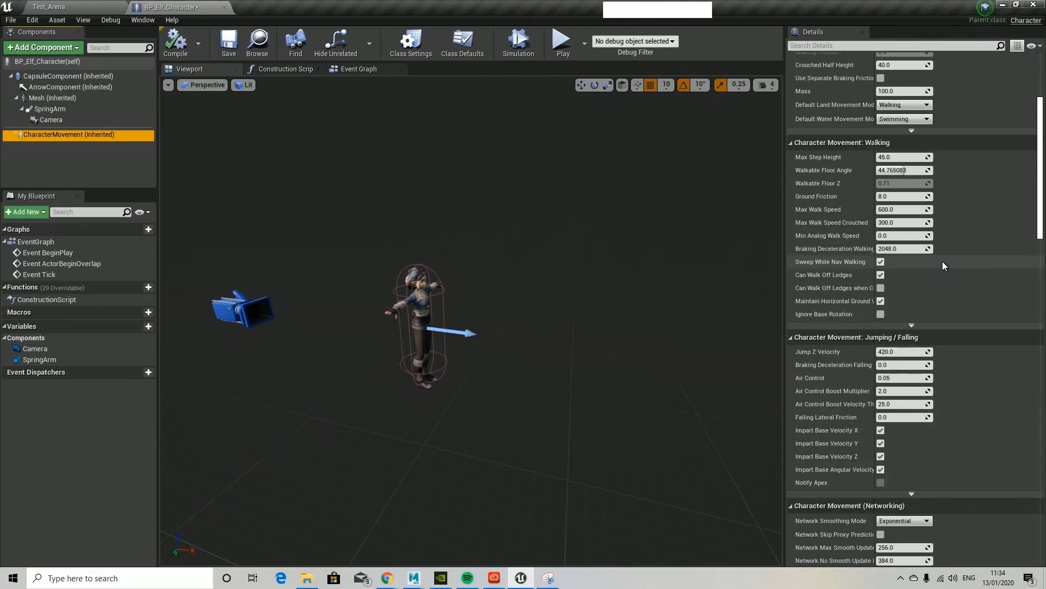
click(881, 314)
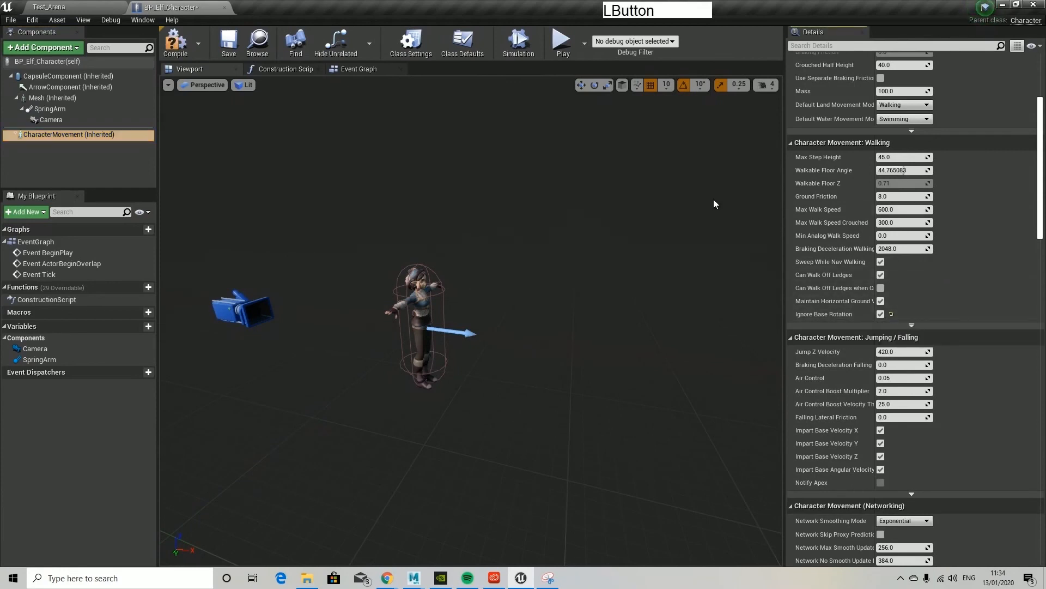
click(173, 43)
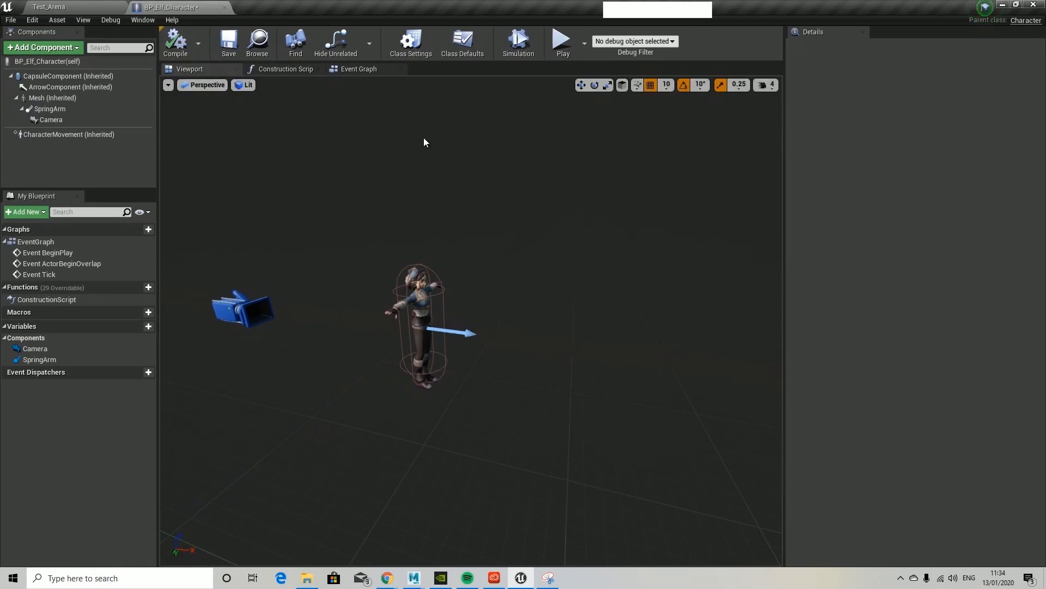
Set the CharacterMovement component's Max Walk Speed to 200.
key(alt+F9)
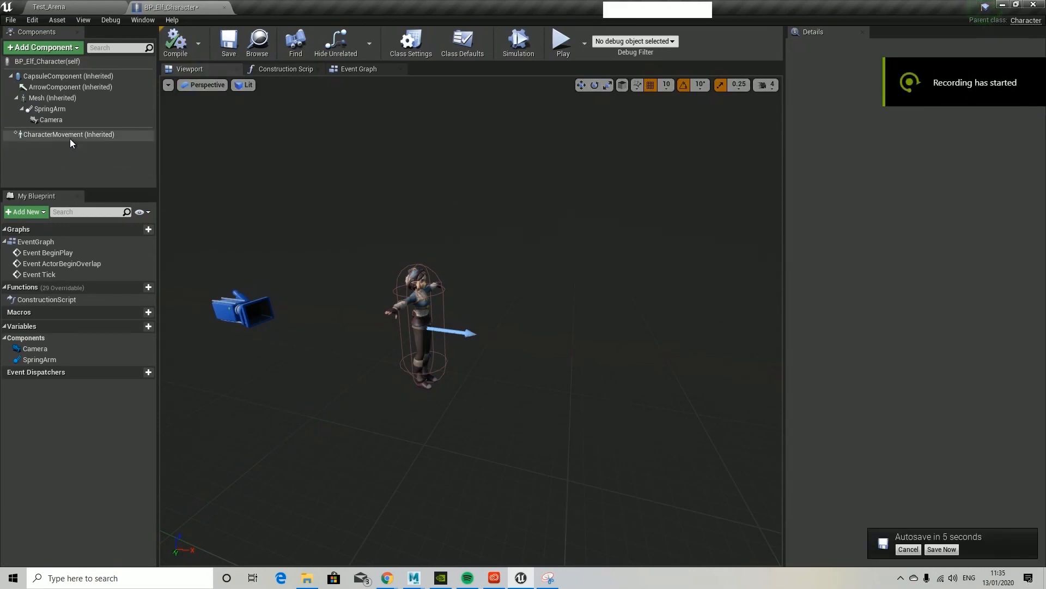
click(70, 134)
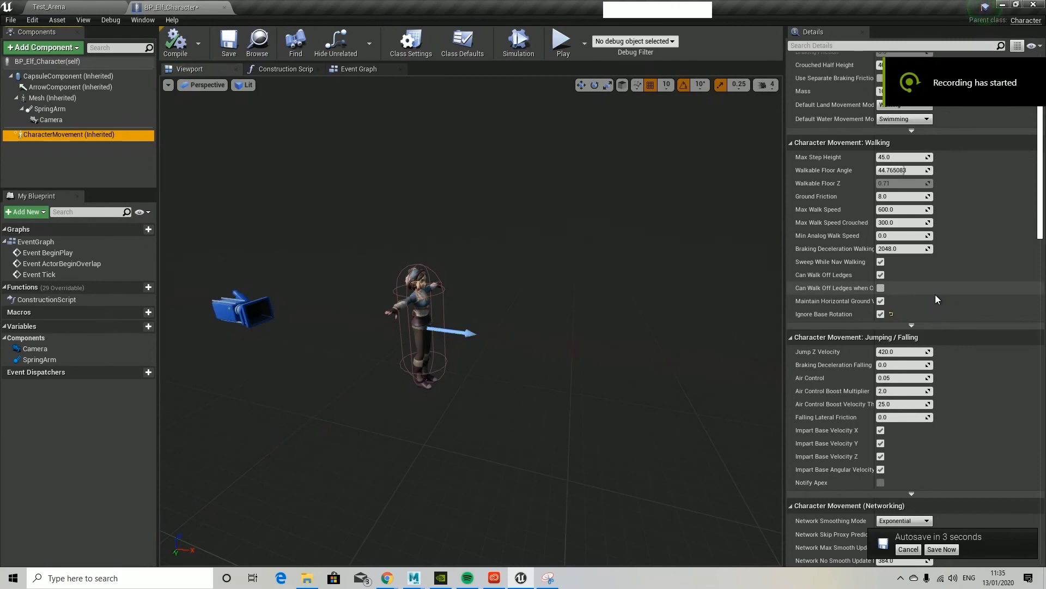
scroll(936, 299, up, 3)
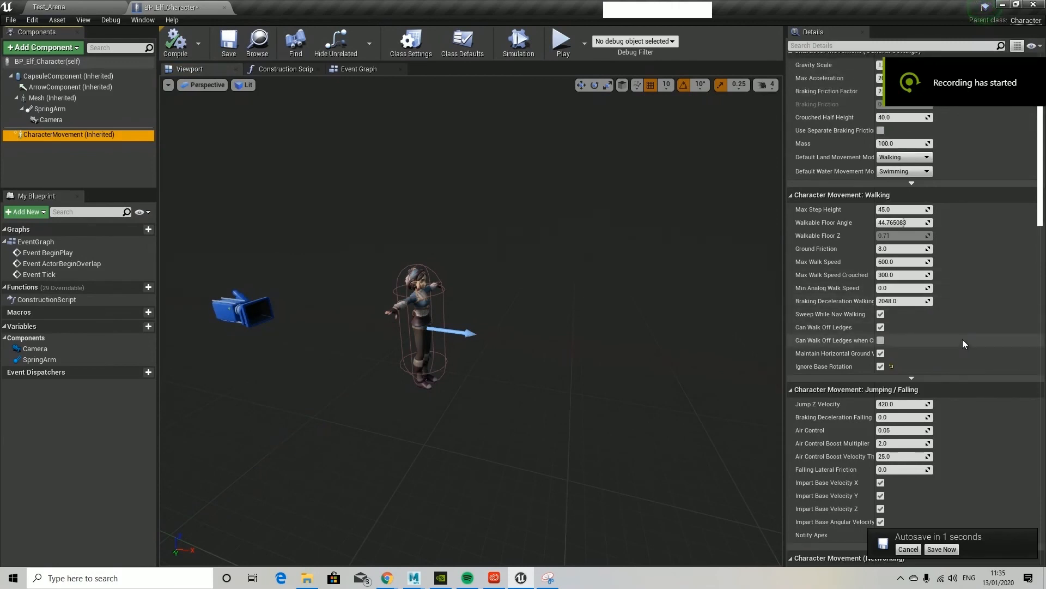
click(898, 262)
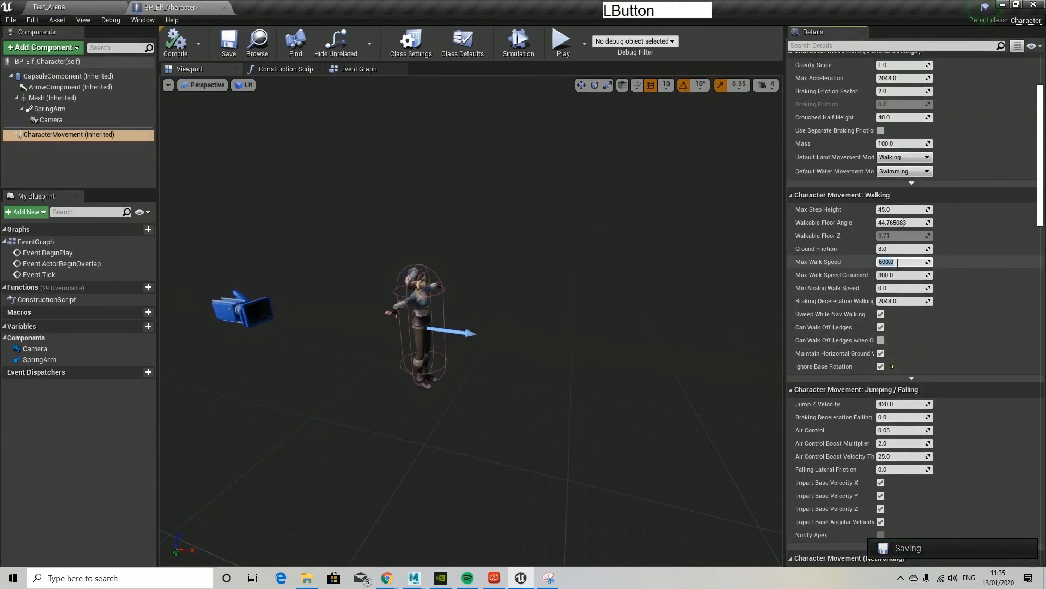
key(BackSpace)
text(2)
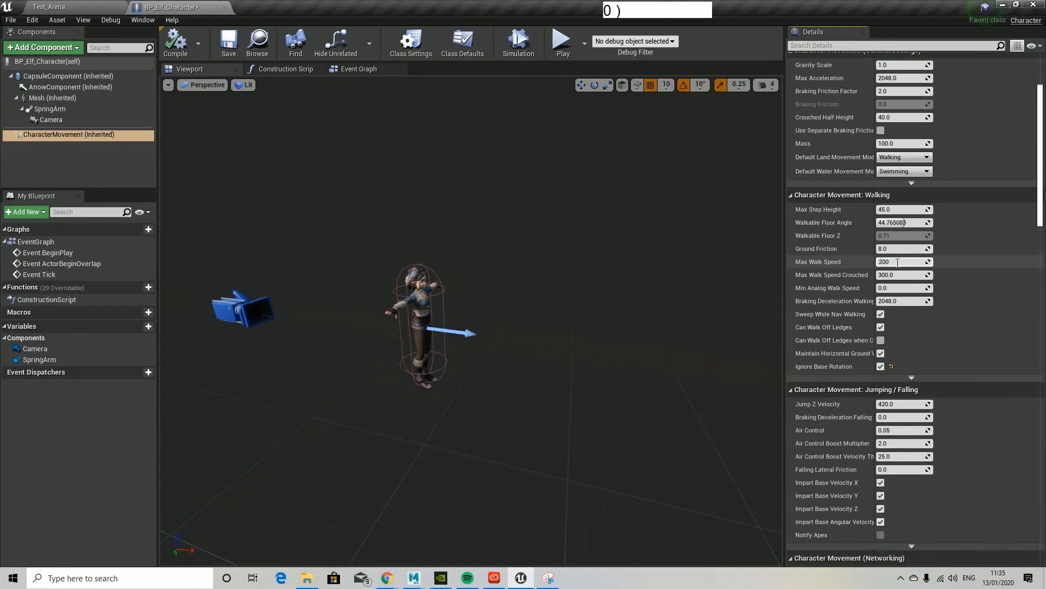
text(00)
Set the CharacterMovement component's Max Walk Speed Crouched to 160.
click(904, 273)
key(BackSpace)
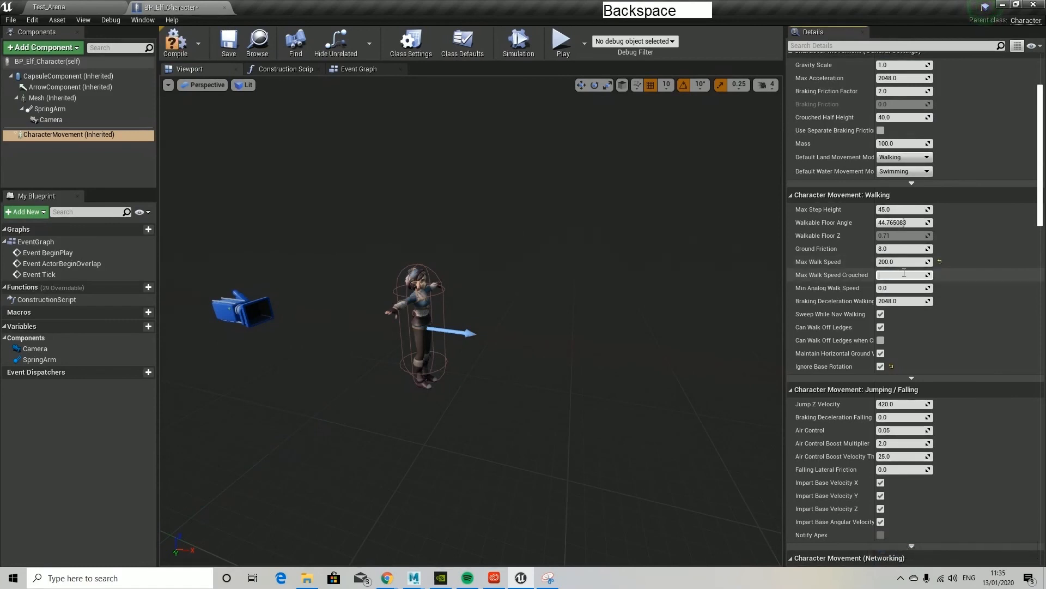
text(160)
key(Return)
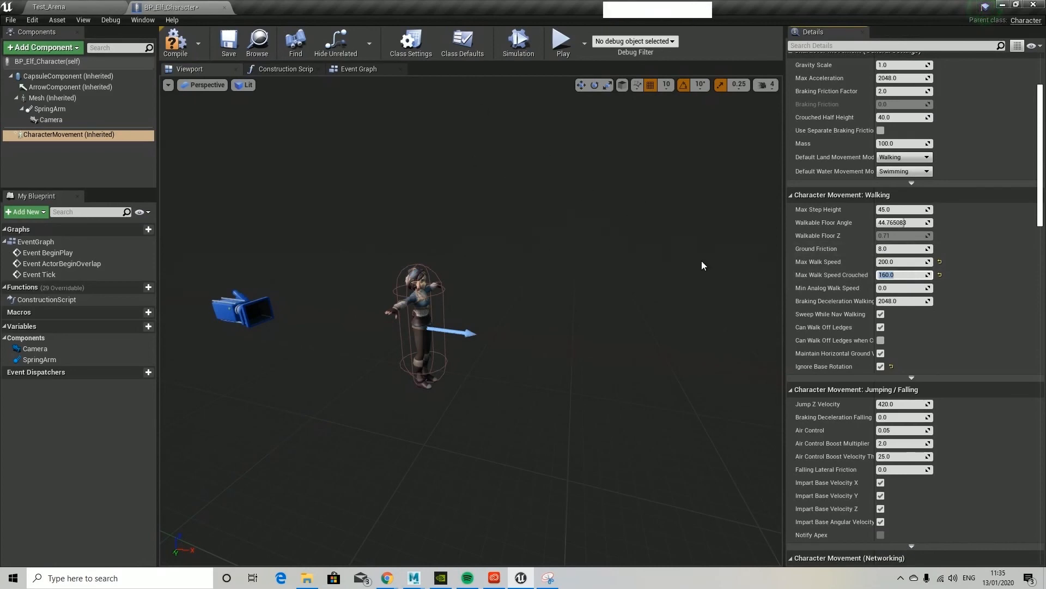
scroll(702, 266, down, 2)
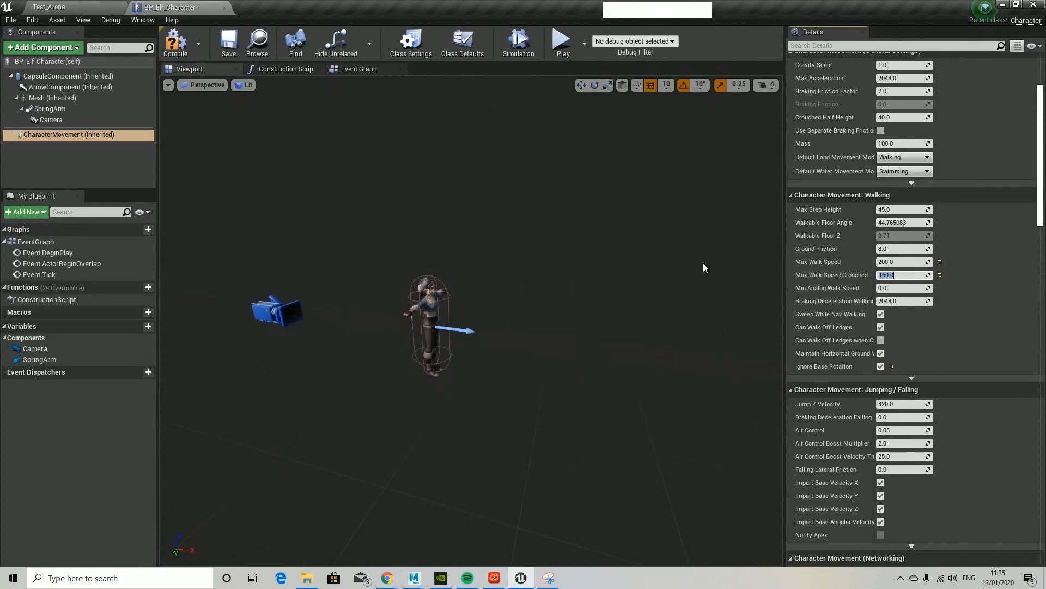
click(77, 11)
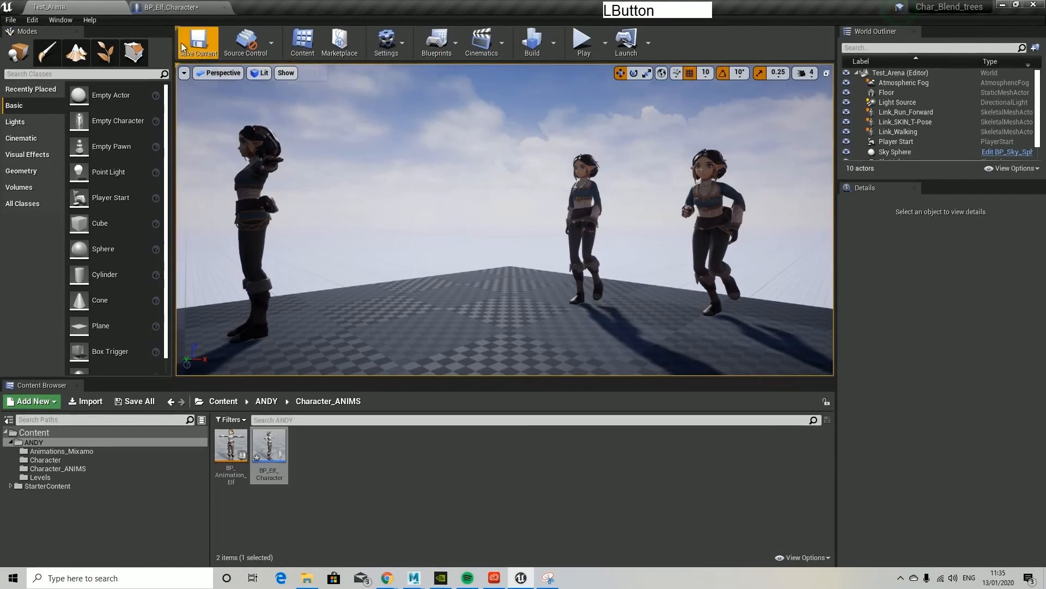
click(170, 7)
click(169, 44)
click(49, 6)
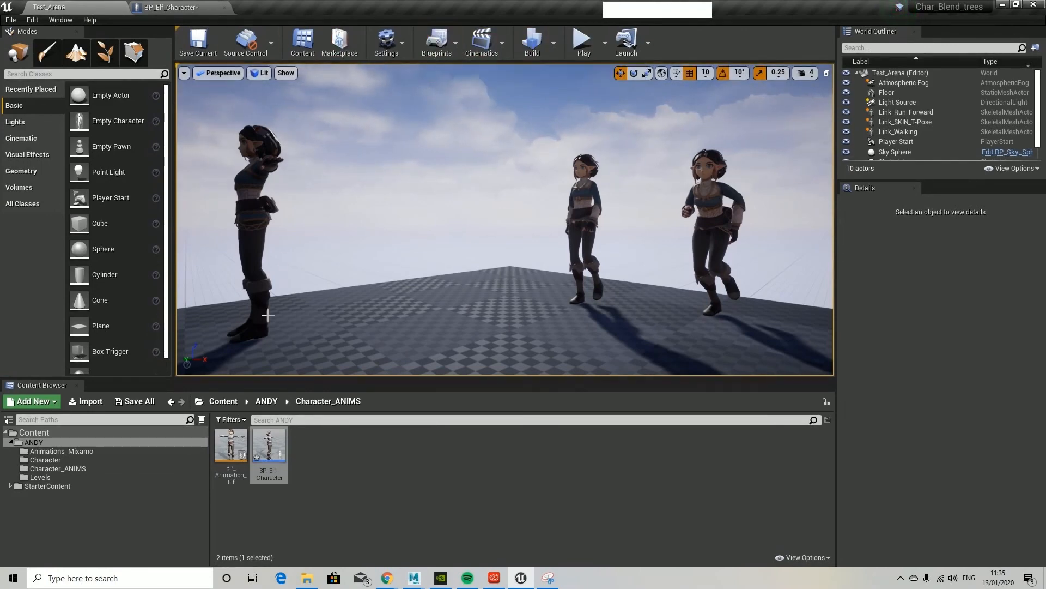
key(alt+F9)
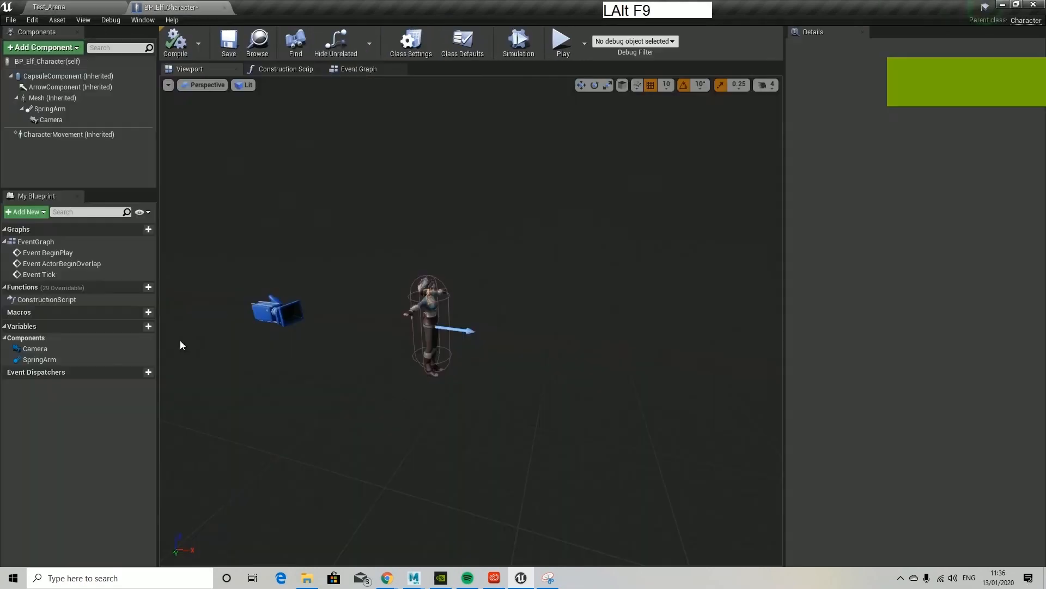
Add two new Boolean variables to the elf character blueprint.
click(149, 326)
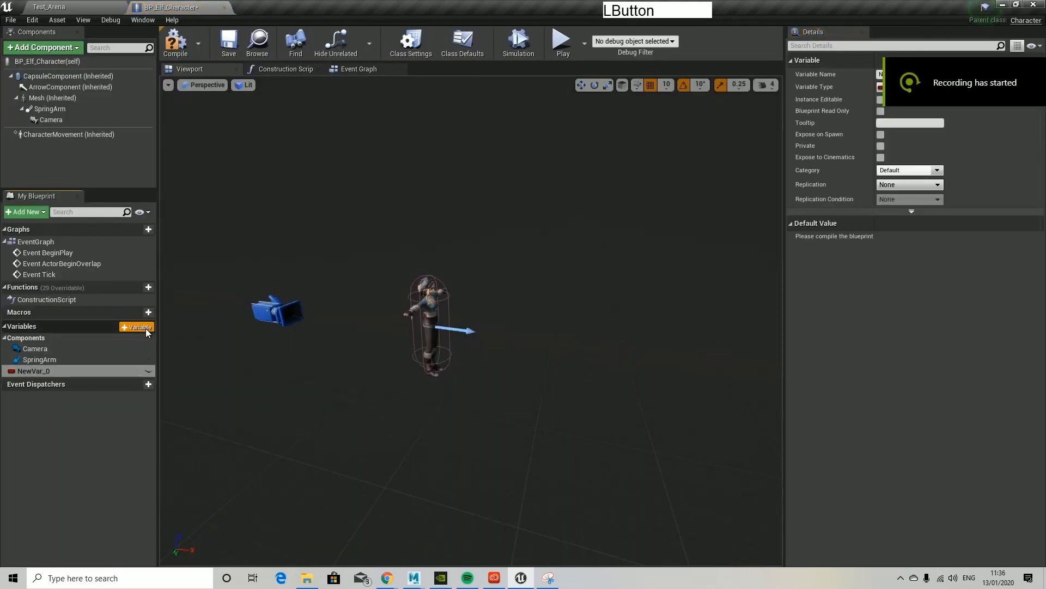
click(148, 325)
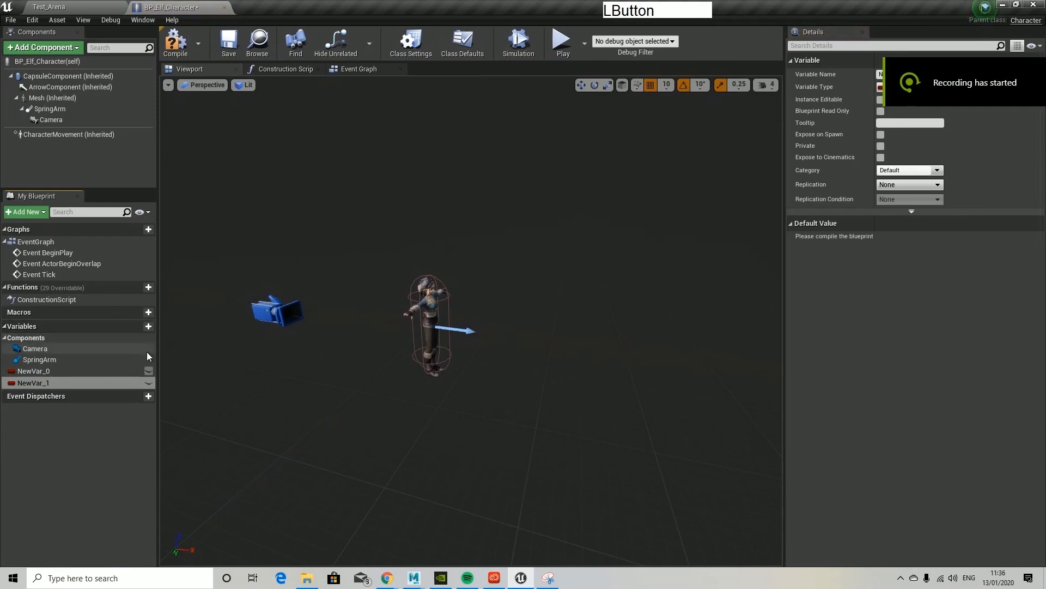
click(149, 313)
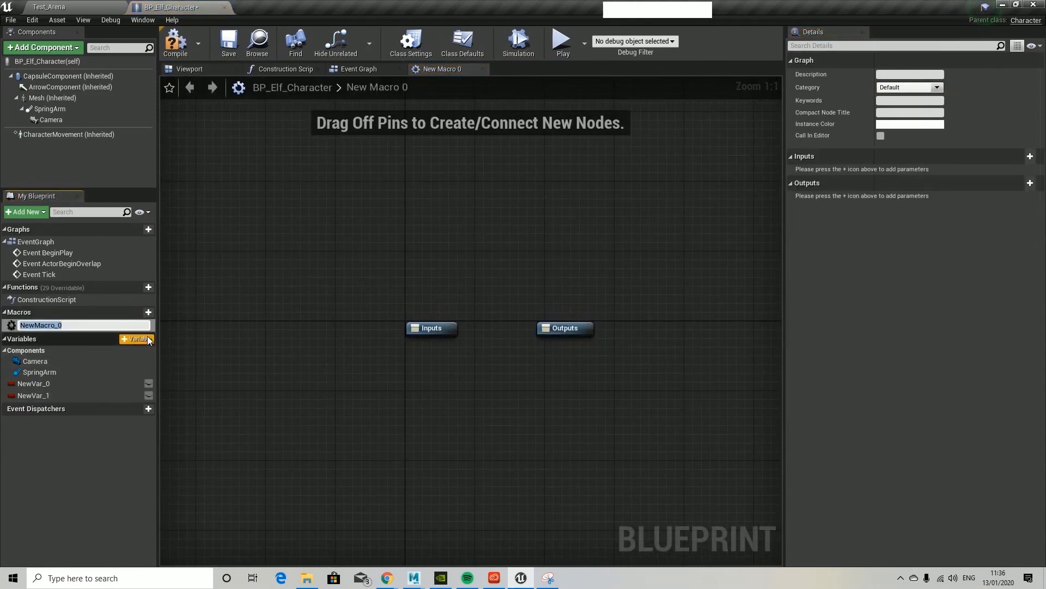
click(149, 341)
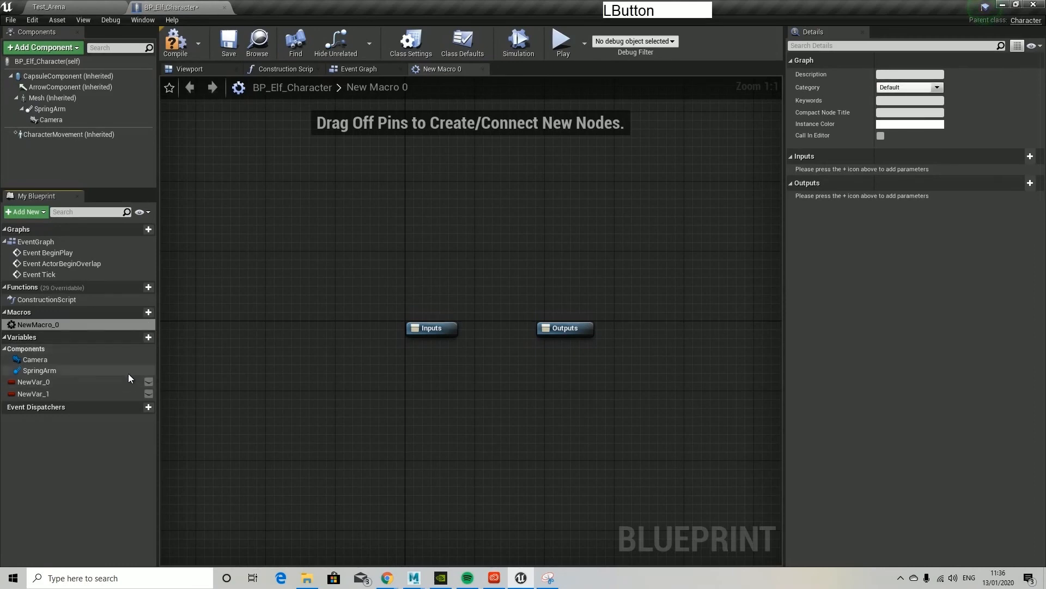
right_click(118, 326)
click(131, 393)
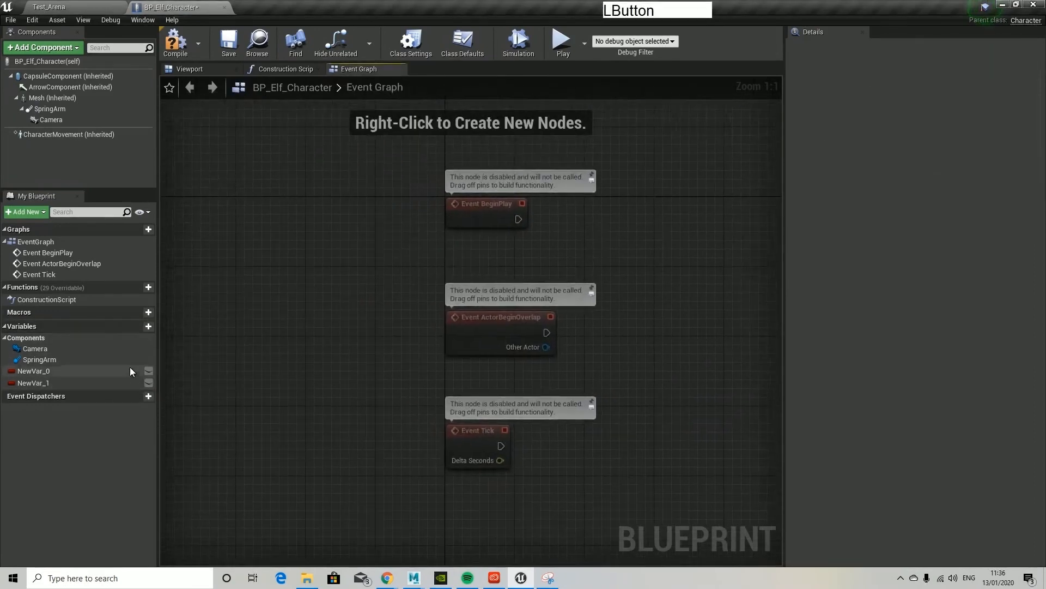
Add three more Boolean variables to the blueprint, keeping their default names.
click(148, 327)
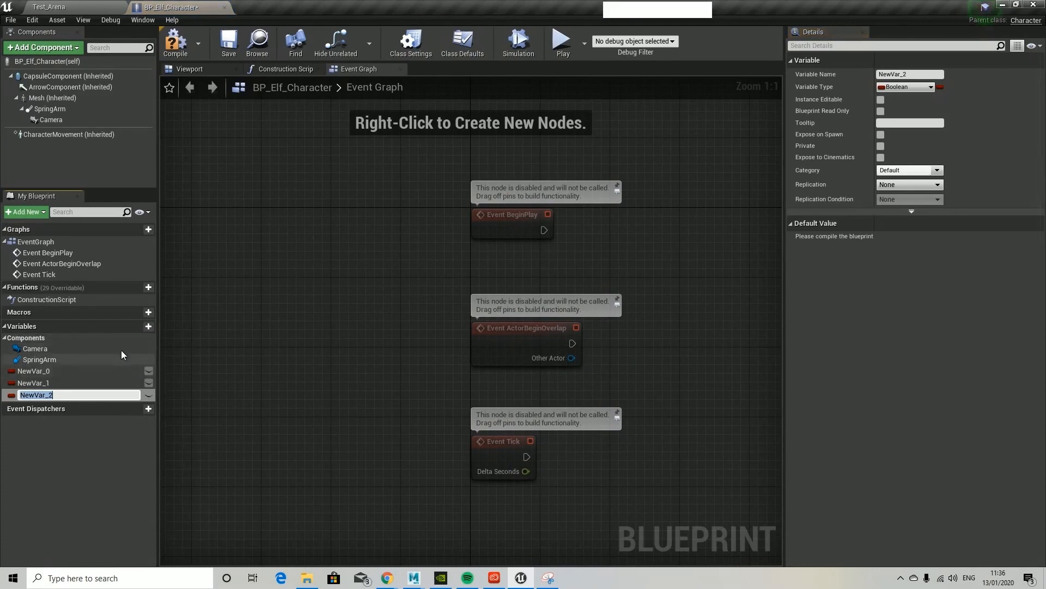
click(150, 330)
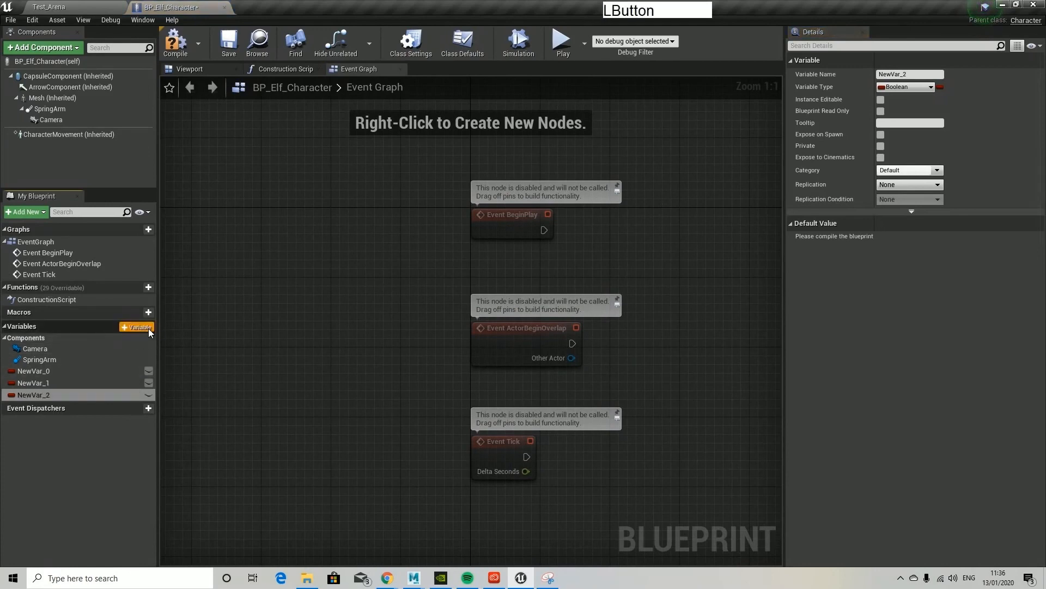
click(148, 328)
click(148, 328)
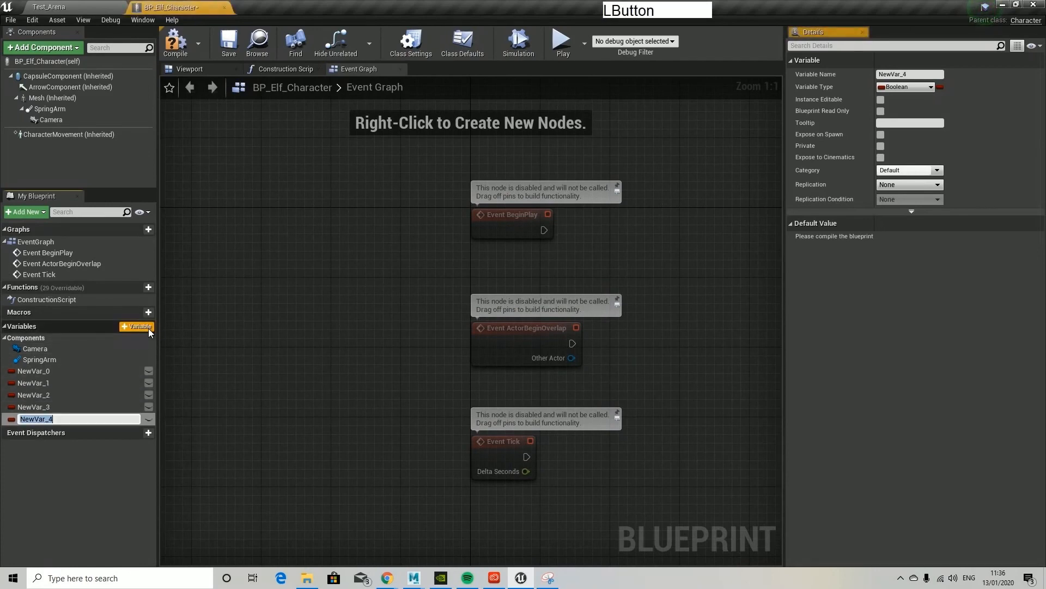
Choose Boolean as the type of the first new variable, NewVar_0, and rename it JogPressed.
click(47, 372)
click(10, 371)
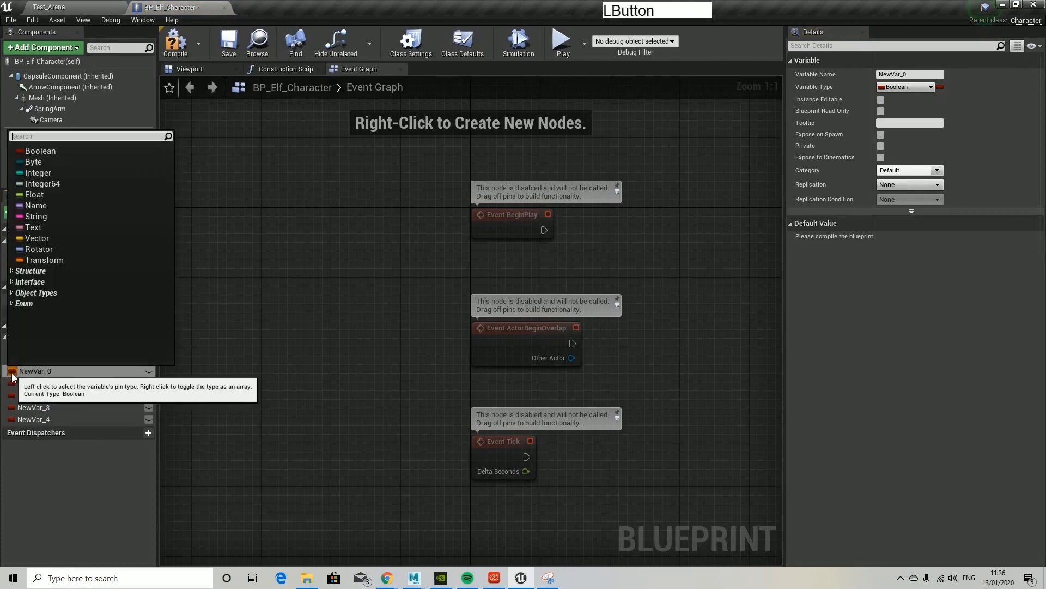
click(34, 151)
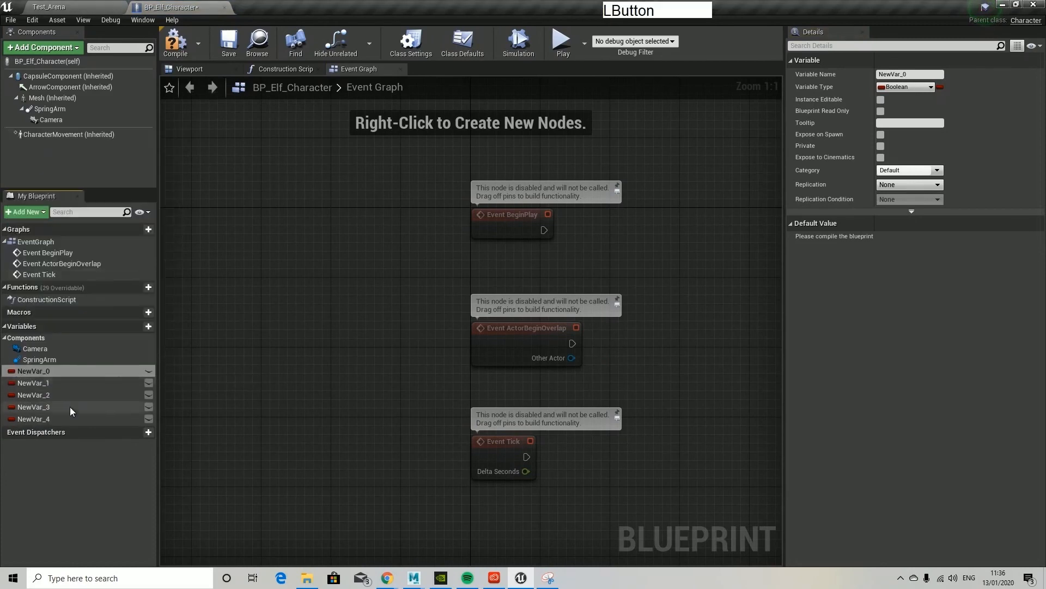
click(36, 382)
click(34, 372)
click(31, 375)
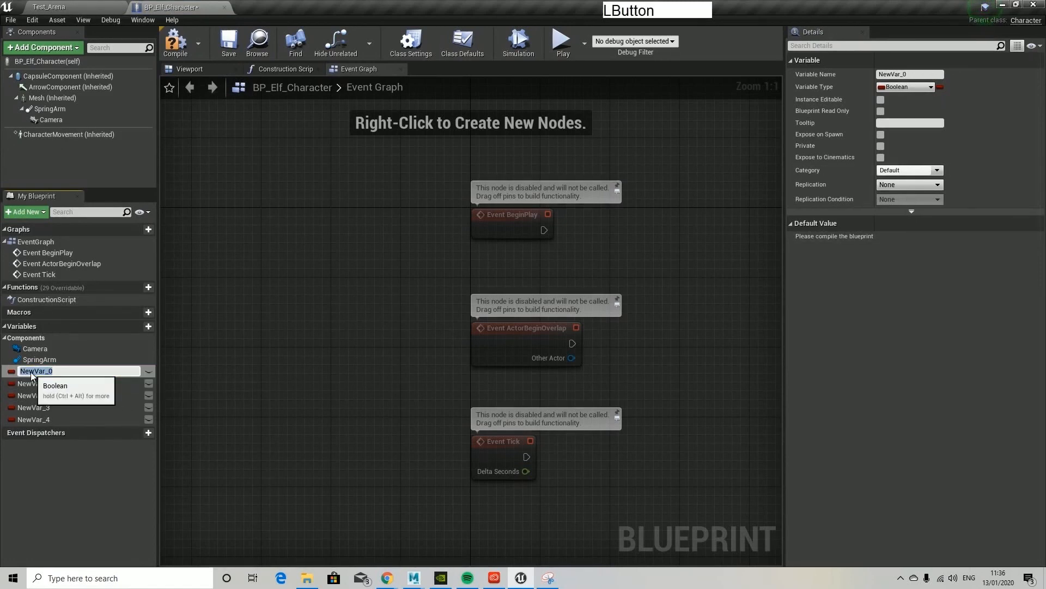
key(BackSpace)
text(JogP)
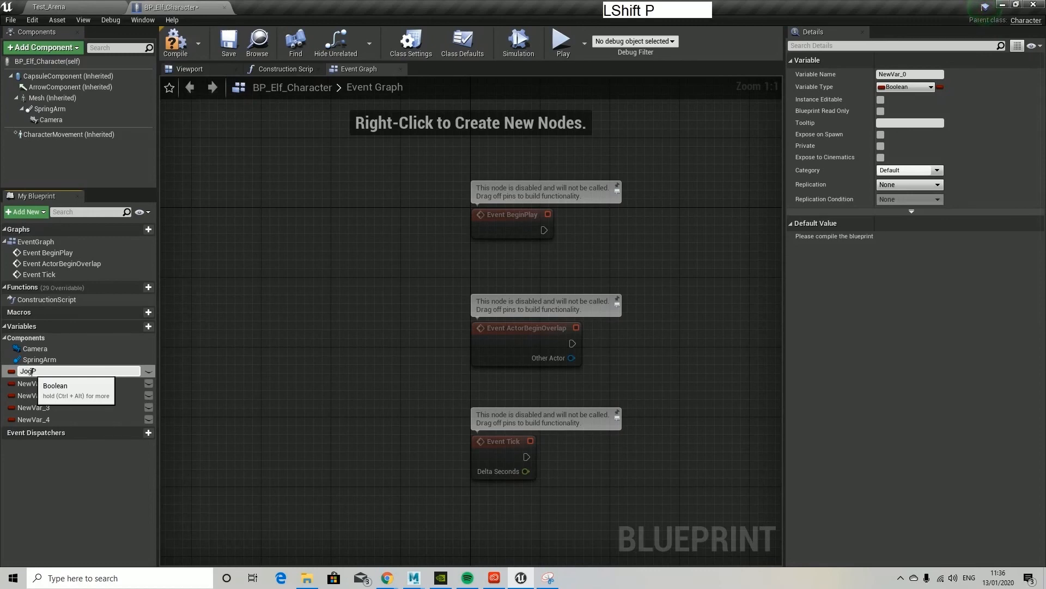
text(ressed)
key(Return)
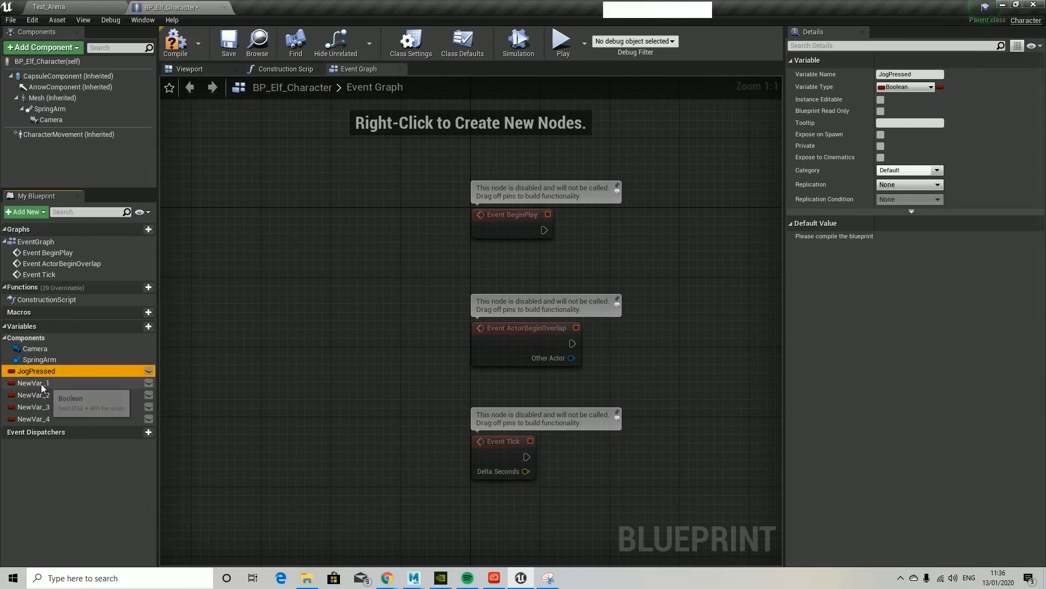
Rename the Boolean variable NewVar_1 as CrouchPressed.
click(40, 384)
click(38, 384)
text(Cr)
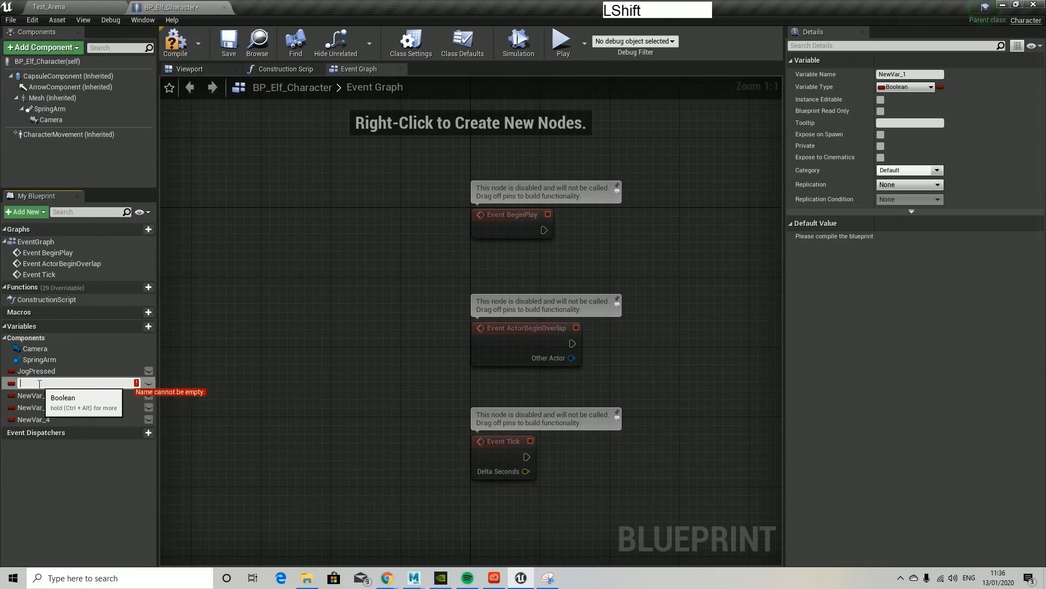
text(ouchP)
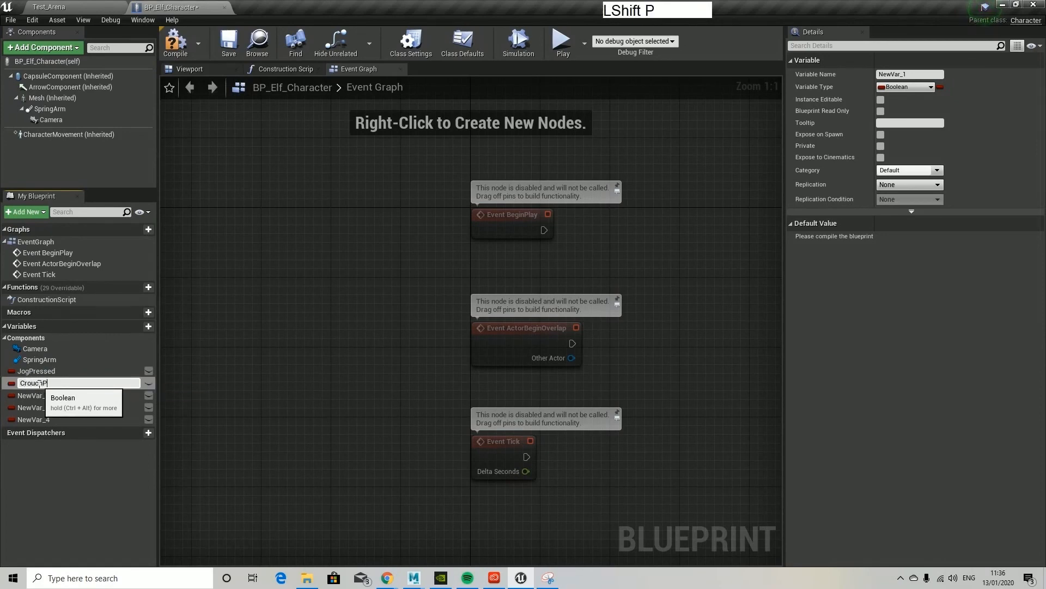
text(ressed)
key(Return)
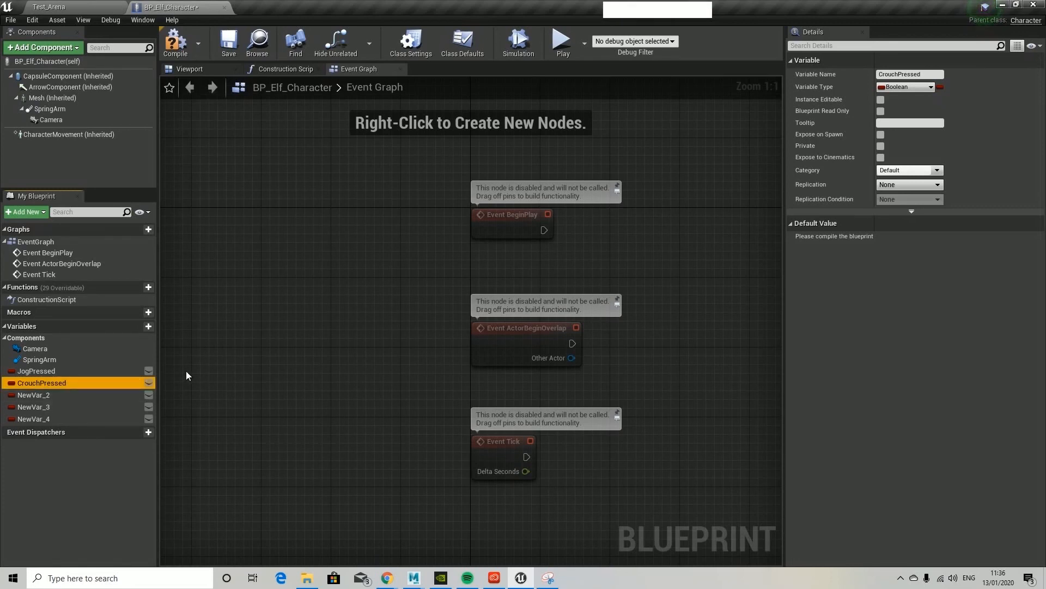
Rename the Boolean variable NewVar_2 as PronePressed.
click(33, 393)
click(36, 395)
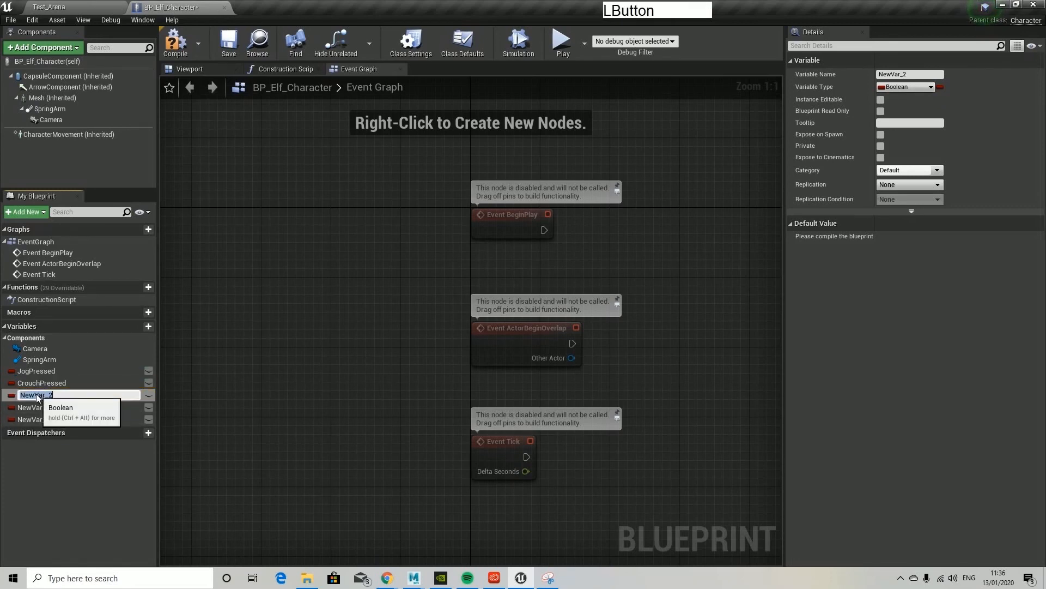
text(Prone)
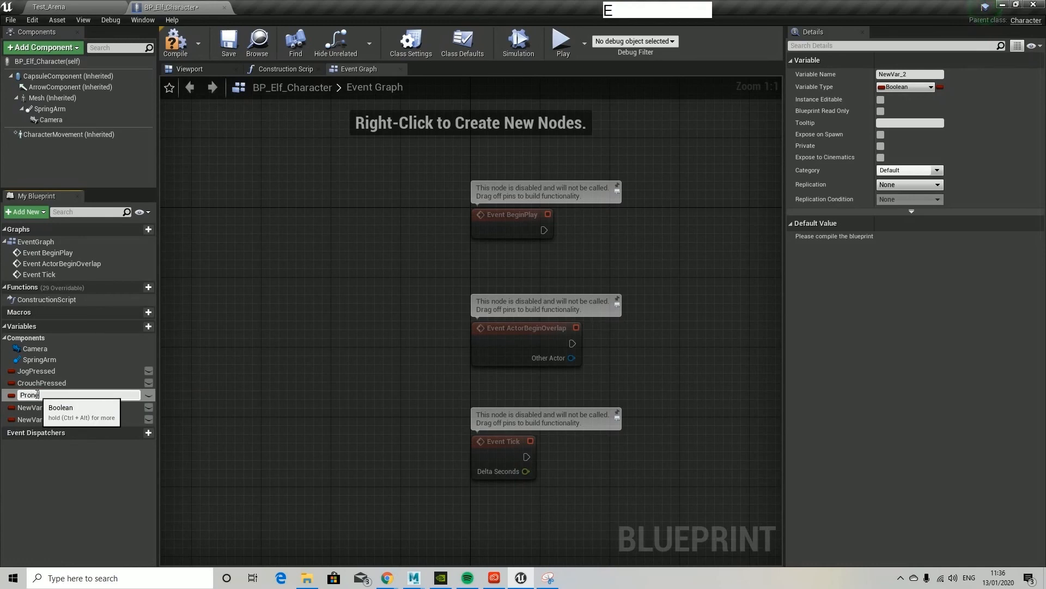
text(Pressed)
key(Return)
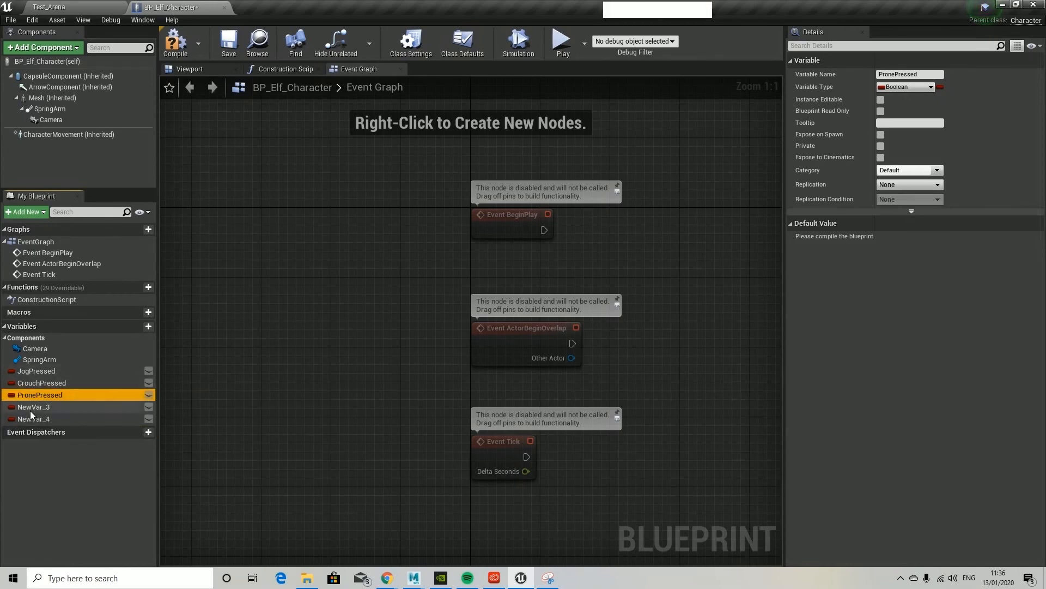
Rename the Boolean variable NewVar_3 as JumpPressed.
click(33, 408)
click(32, 408)
key(BackSpace)
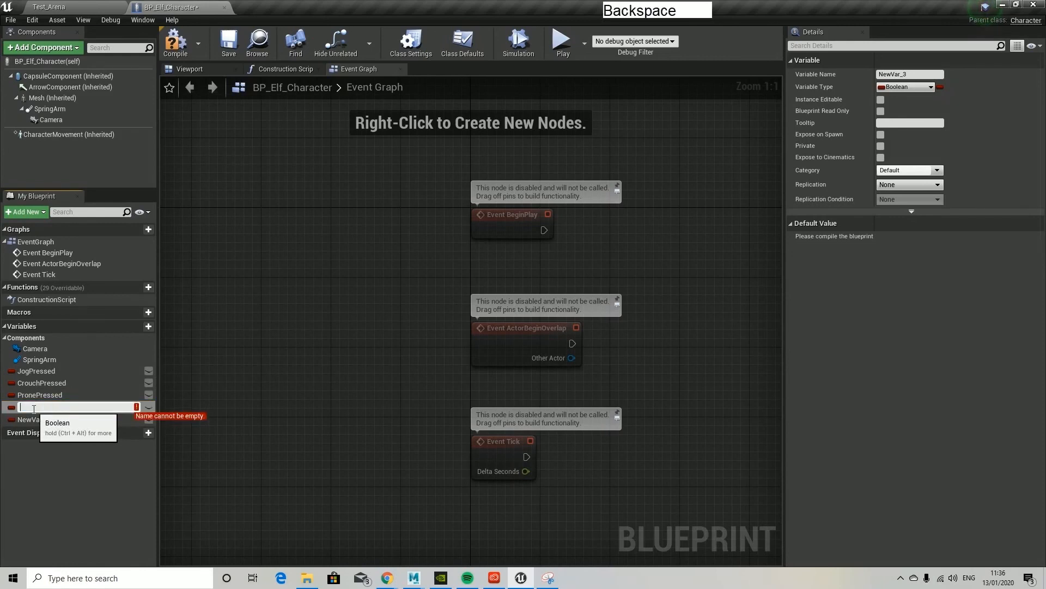
text(JumpP)
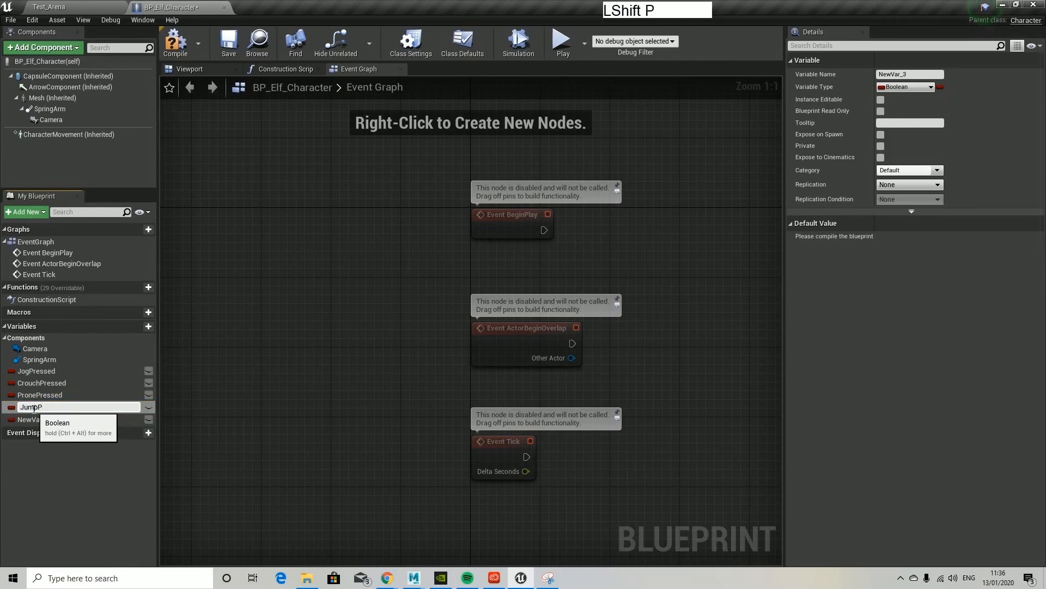
text(ressed)
key(Return)
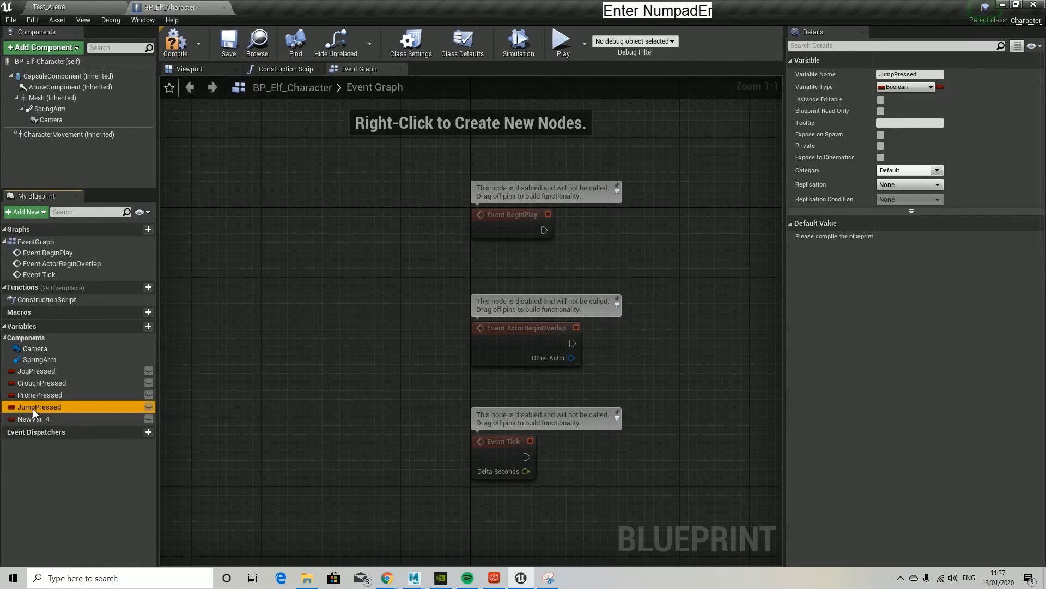